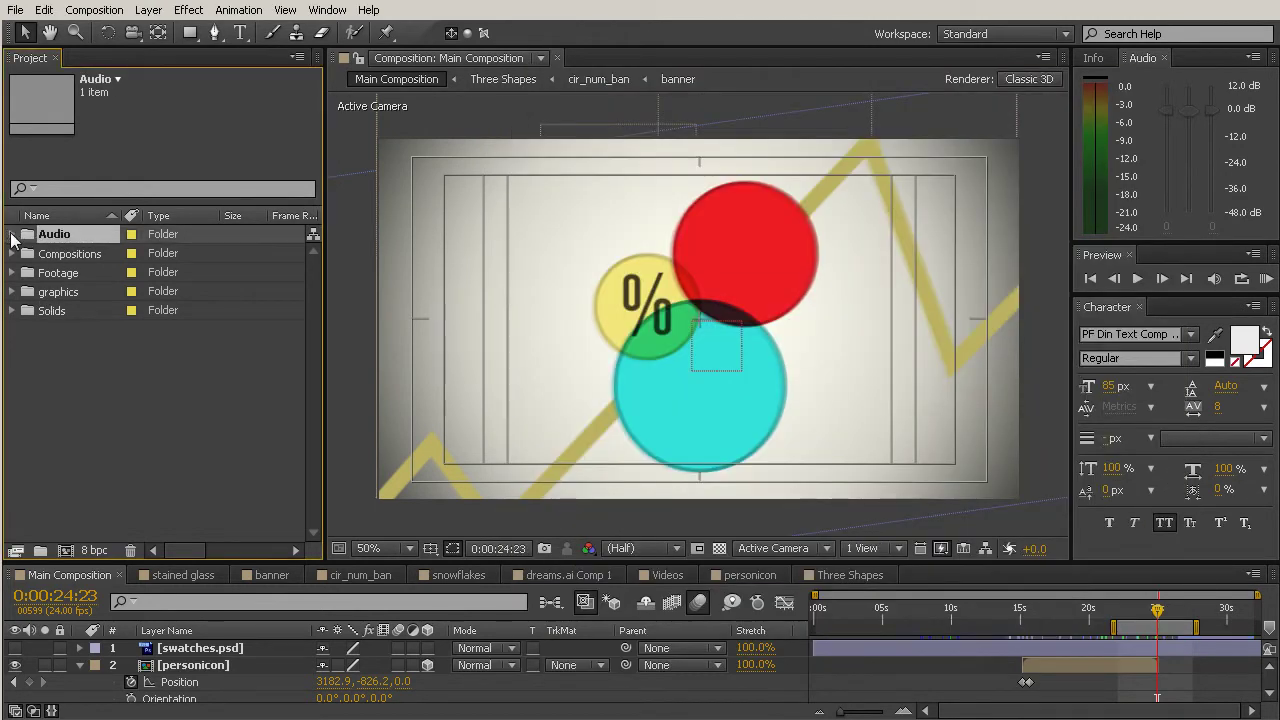
- Add LearnOnline_audio.wav from the Audio folder as the top layer of Main Composition and move it to start at 0:00:27:21
click(12, 234)
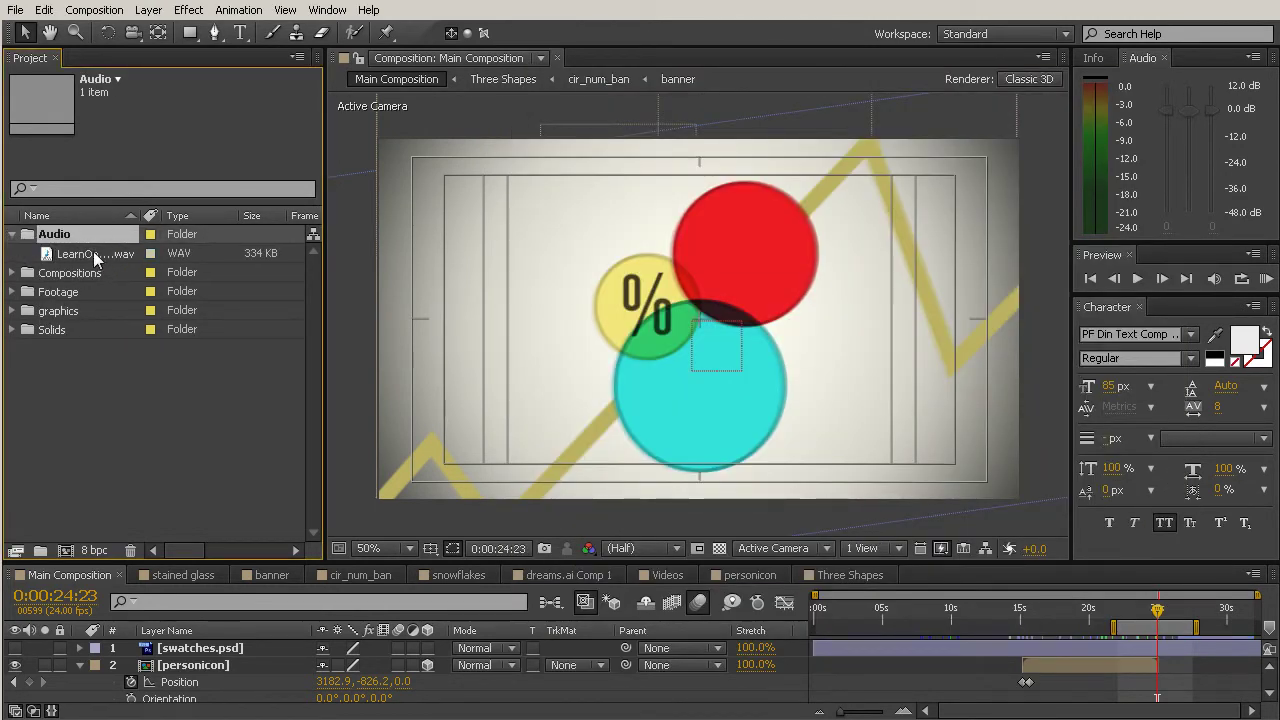
click(92, 254)
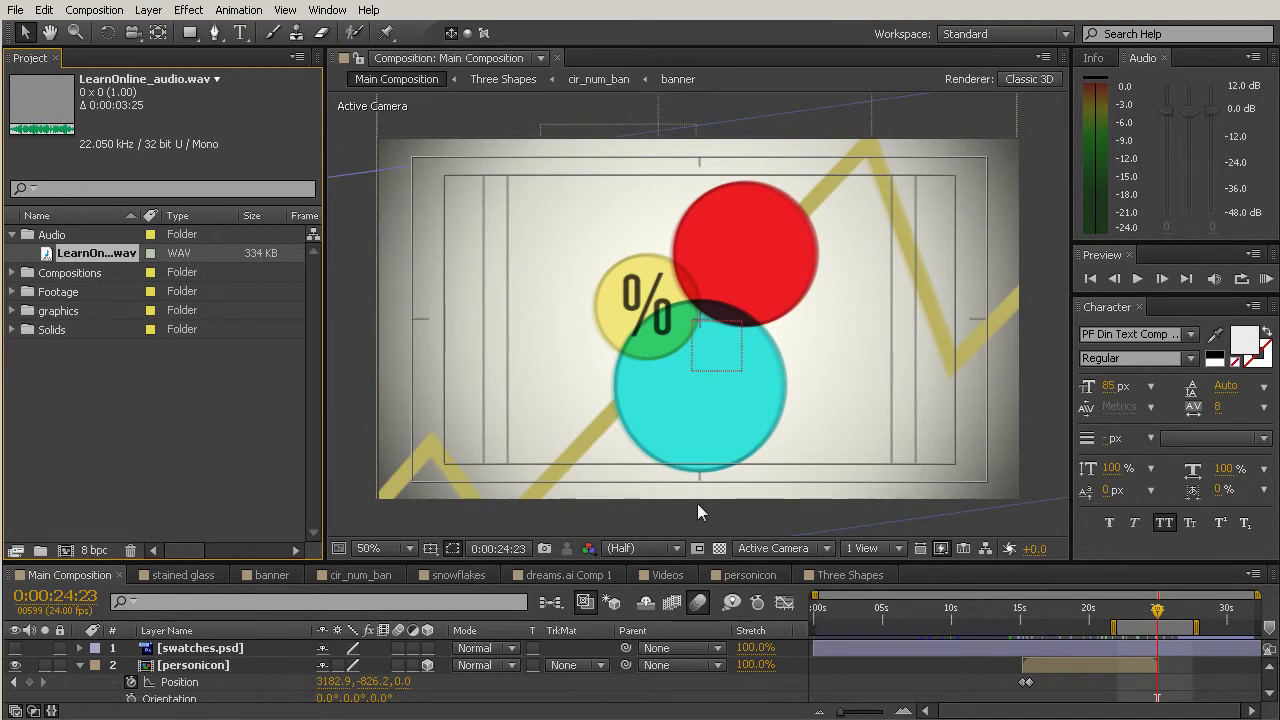
drag(1159, 614, 1199, 619)
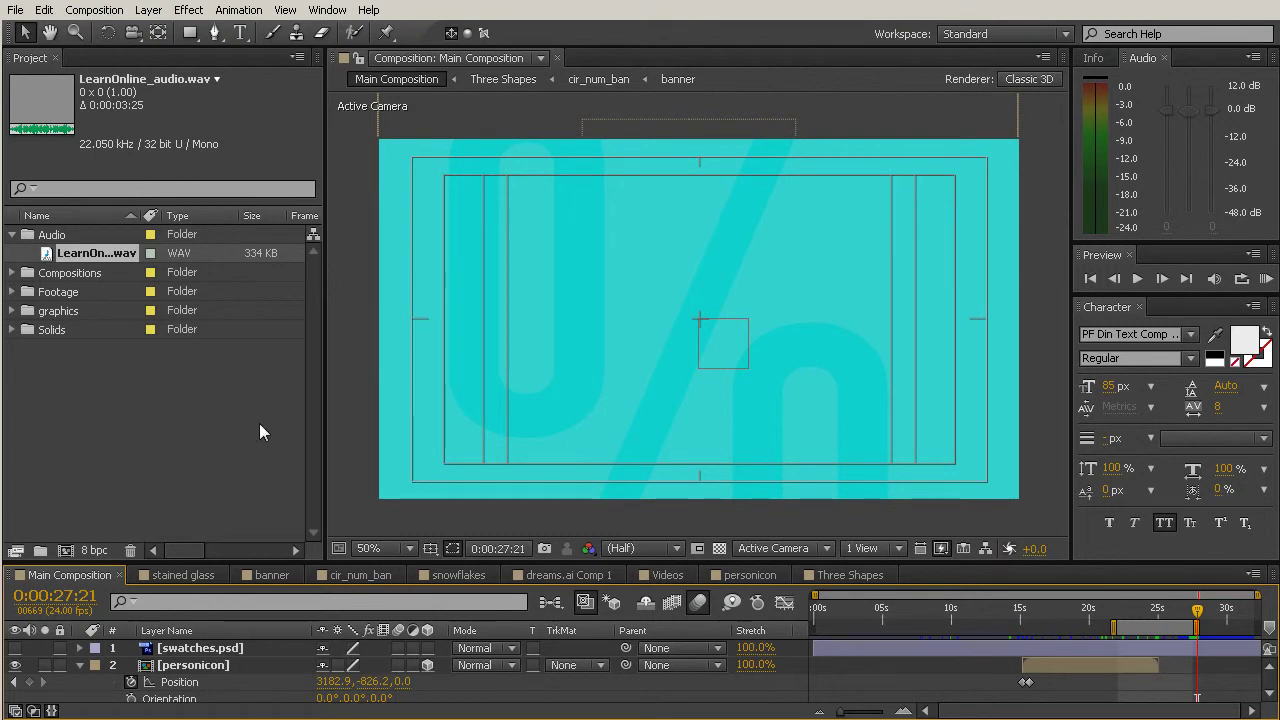
click(84, 254)
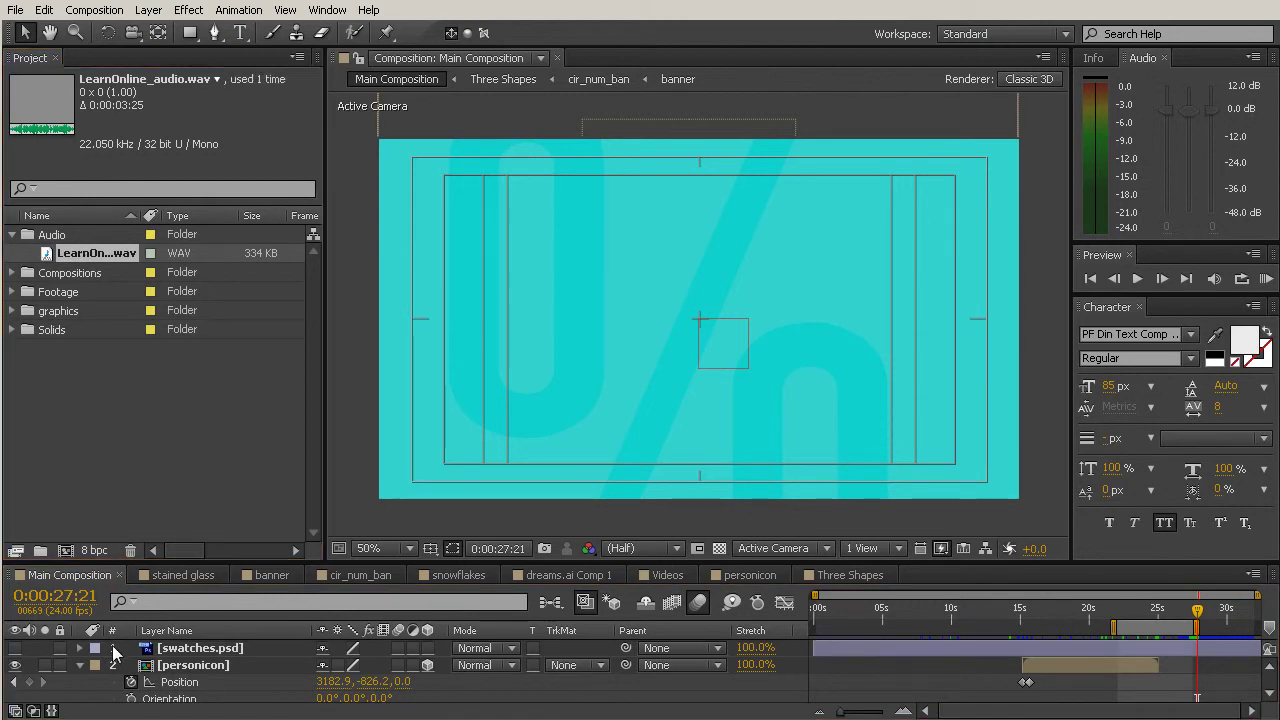
drag(115, 652, 116, 650)
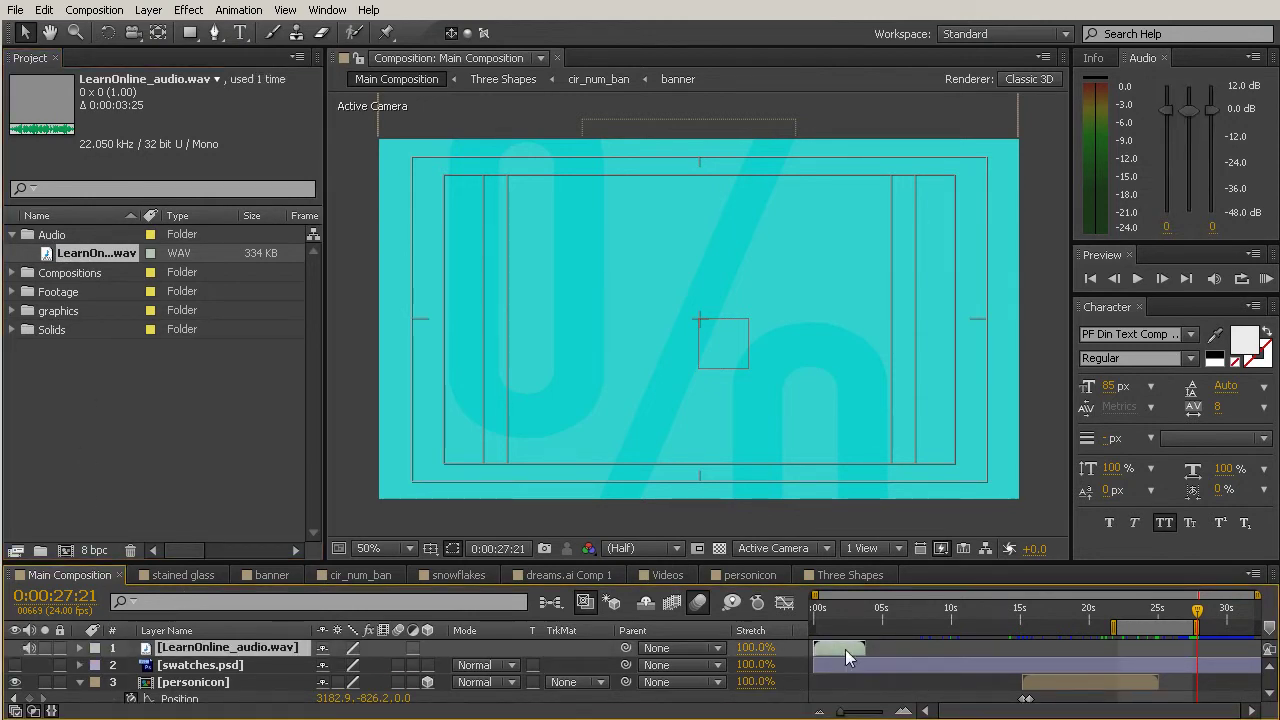
drag(847, 648, 1230, 693)
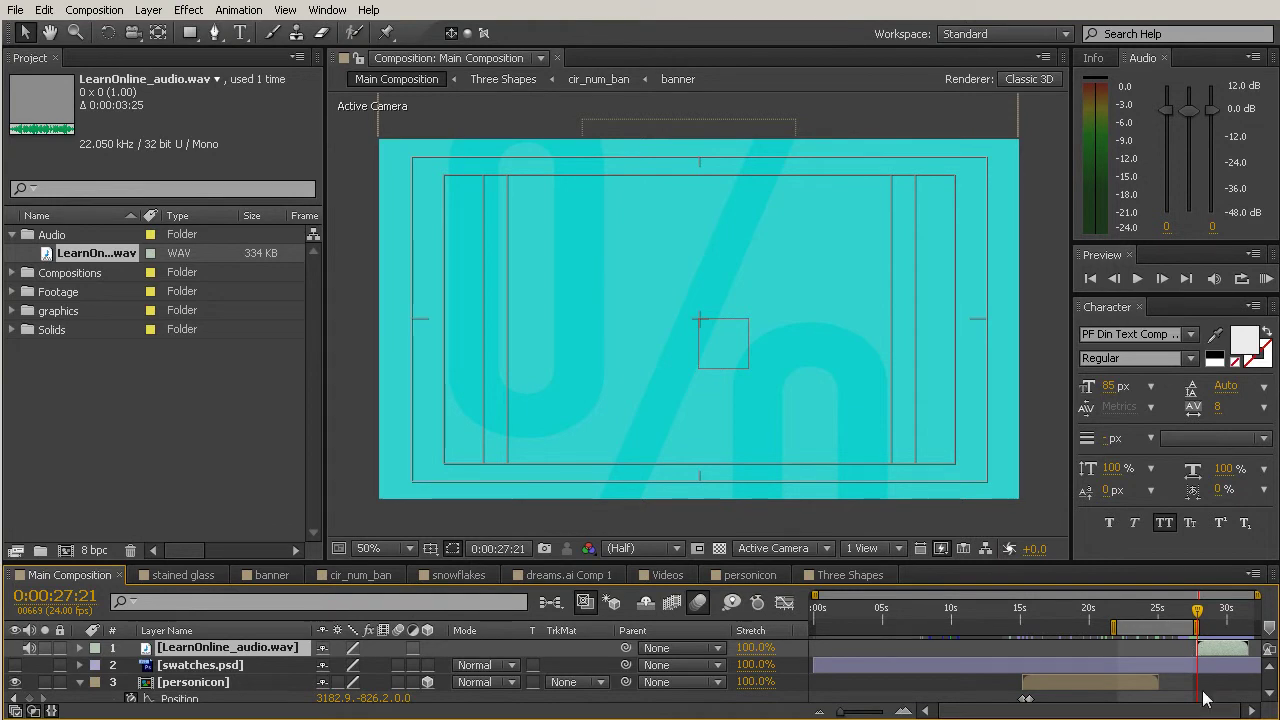
- Reveal the audio layer's Audio Levels property and its waveform, with the timeline magnified around the clip
drag(841, 713, 865, 713)
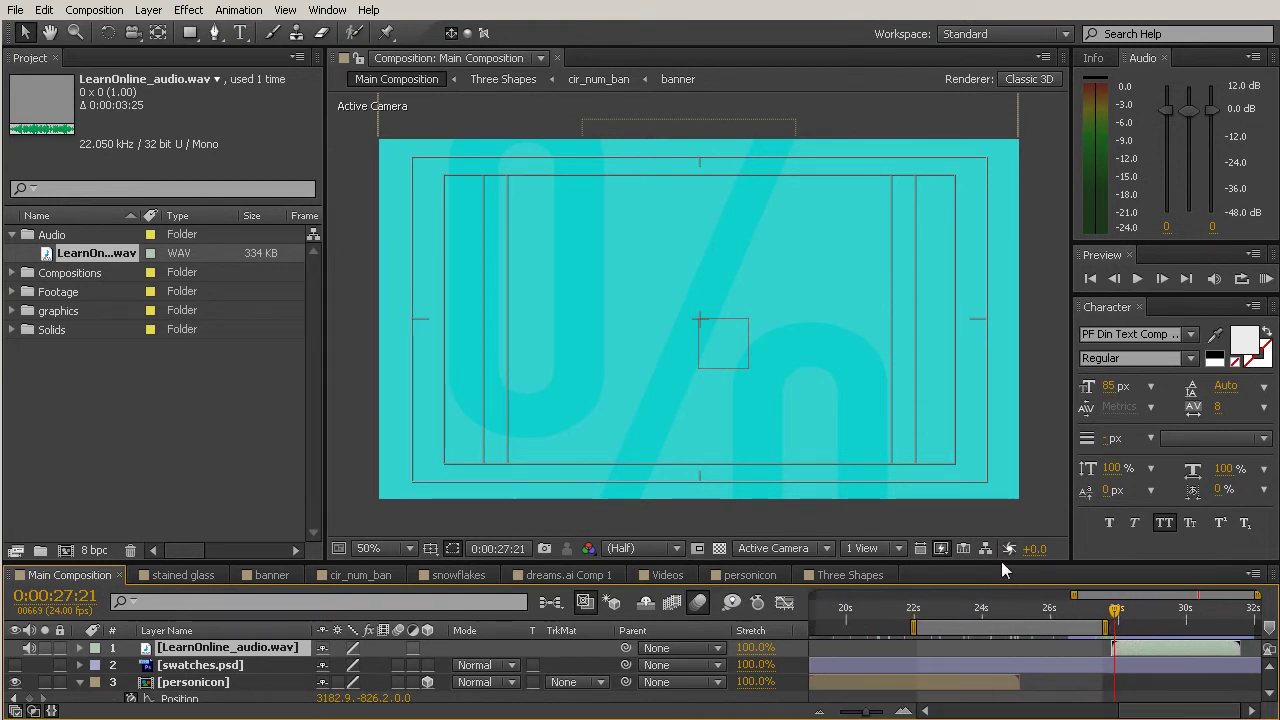
drag(1006, 563, 1010, 517)
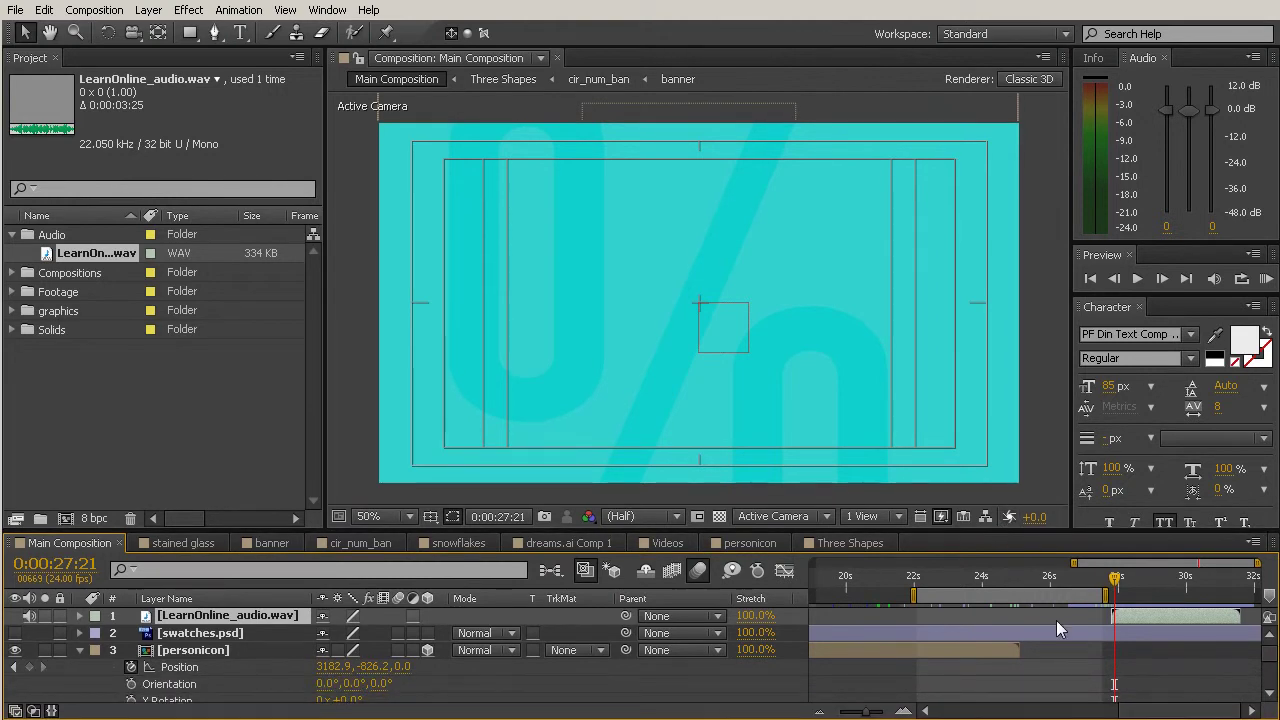
click(79, 616)
click(97, 633)
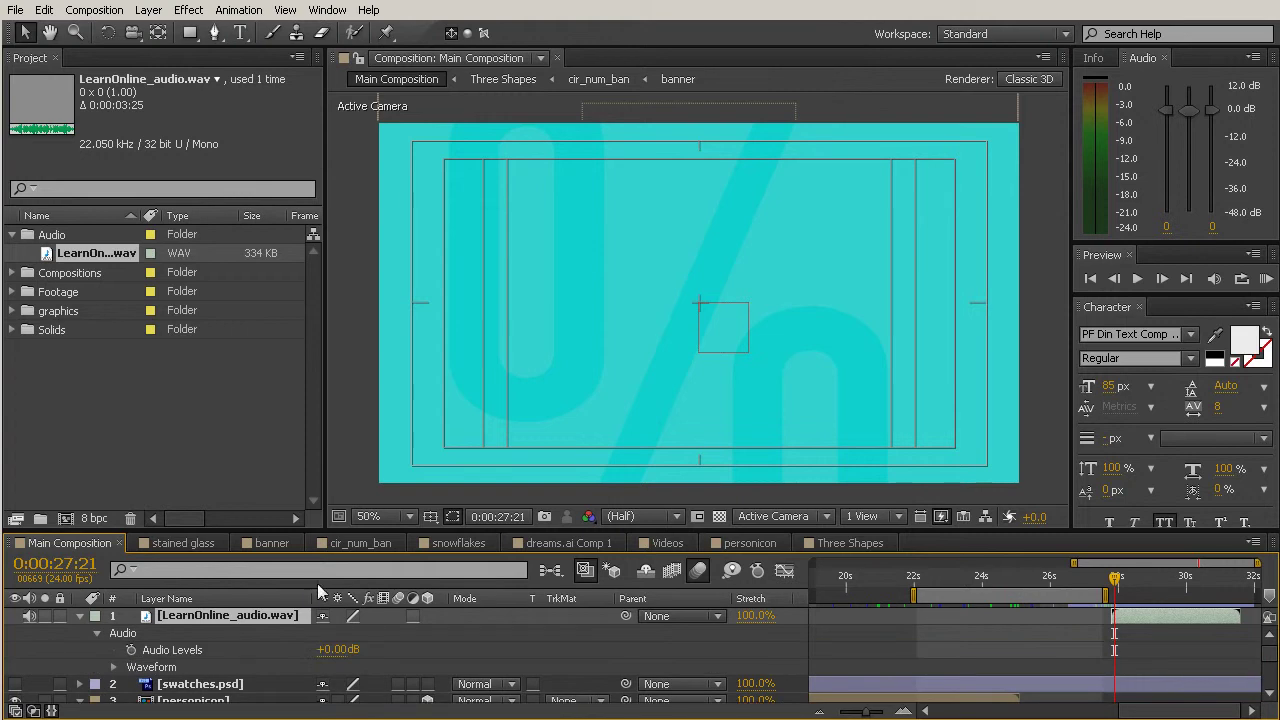
drag(523, 530, 530, 469)
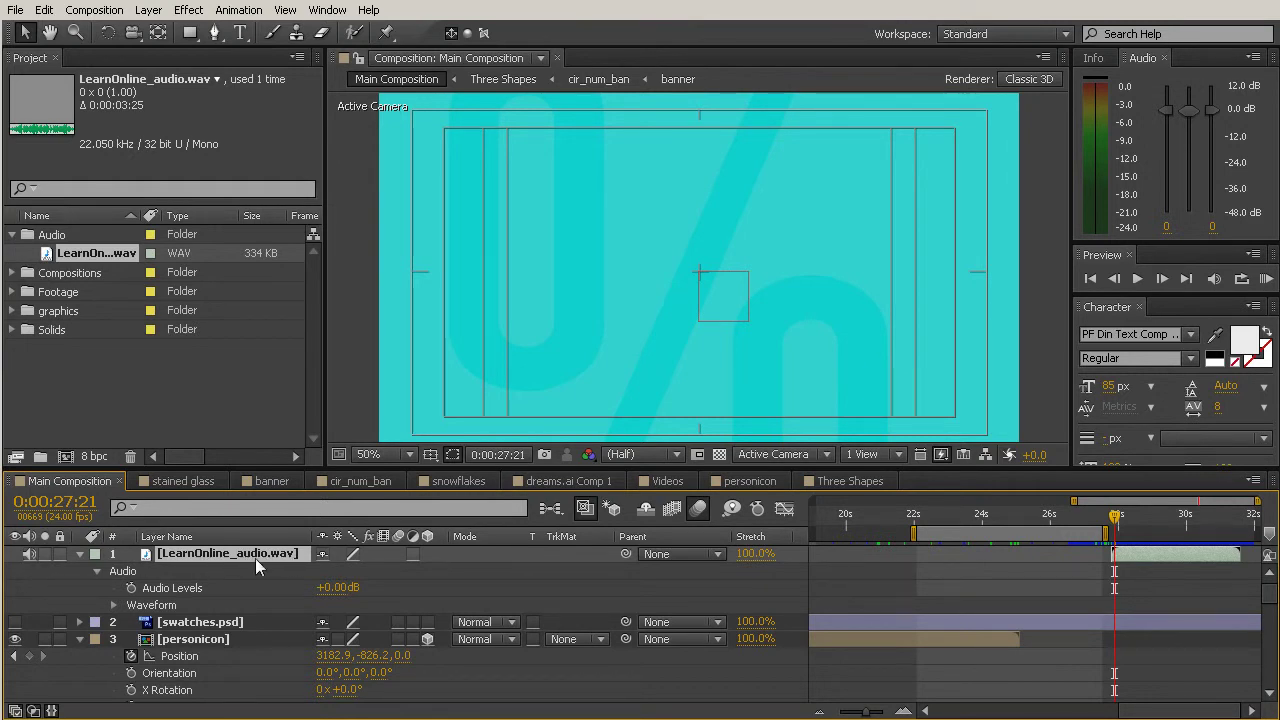
click(29, 553)
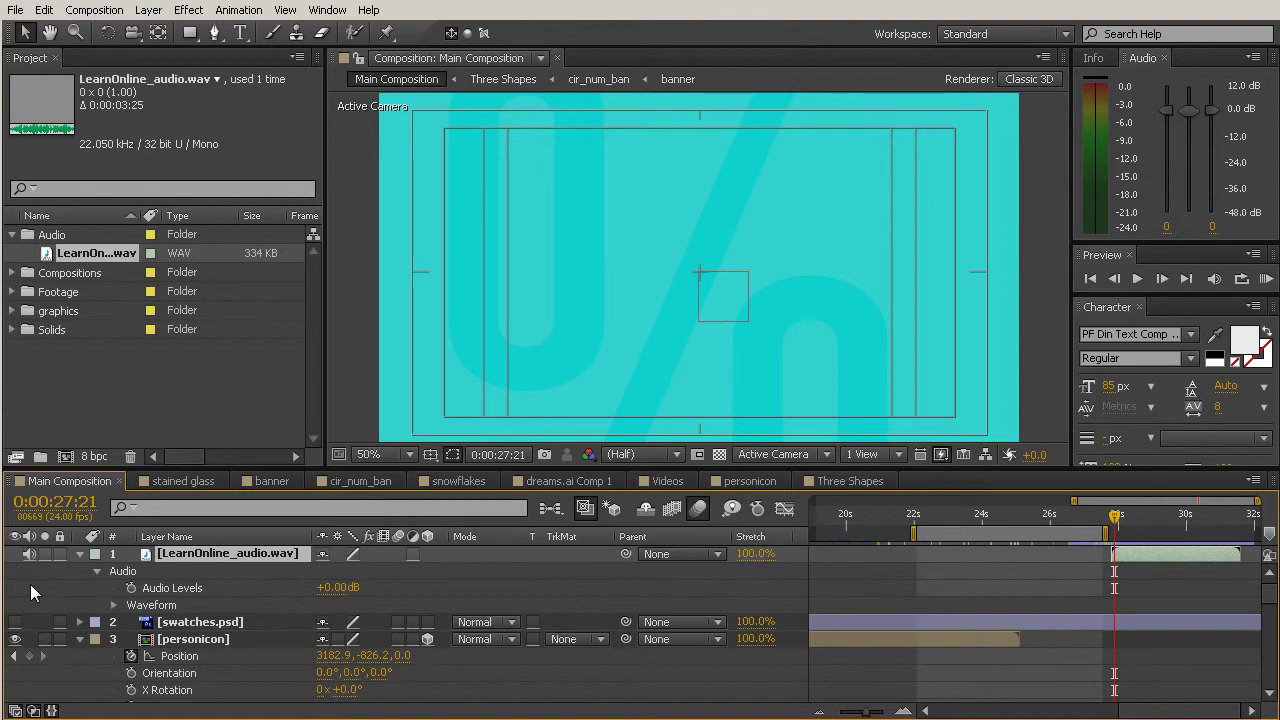
click(113, 605)
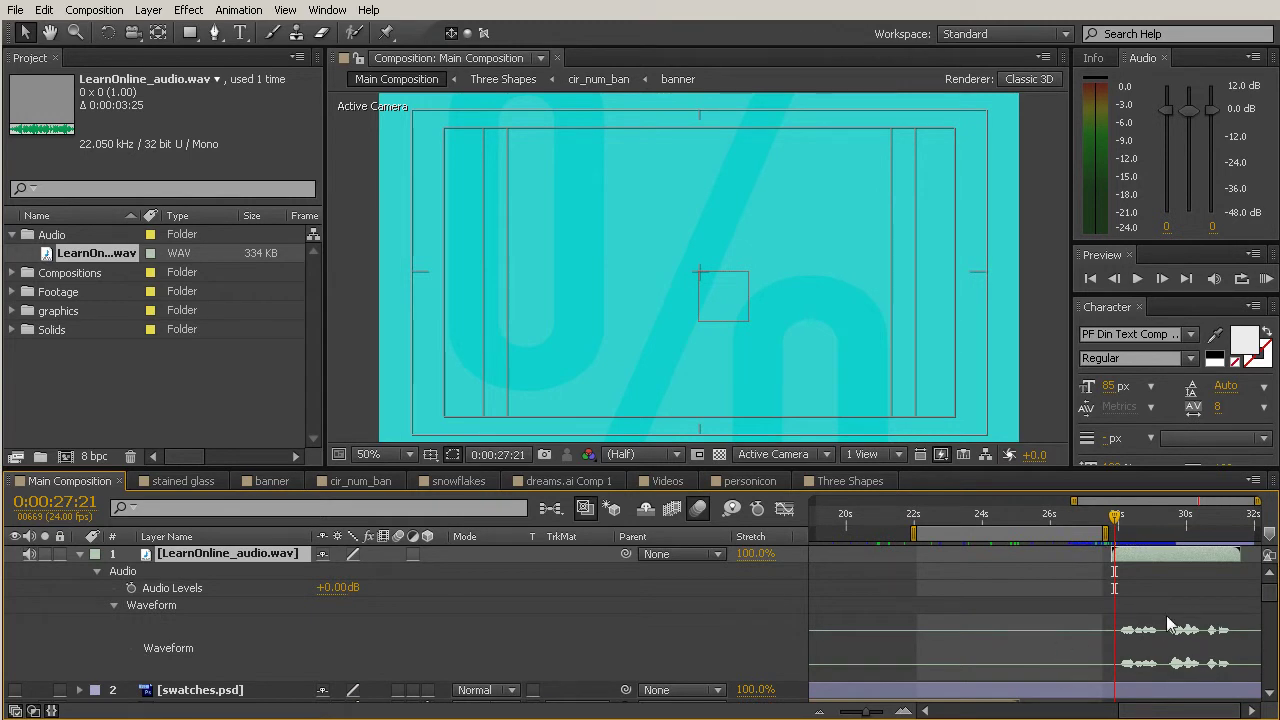
drag(866, 713, 878, 713)
drag(1194, 713, 1210, 713)
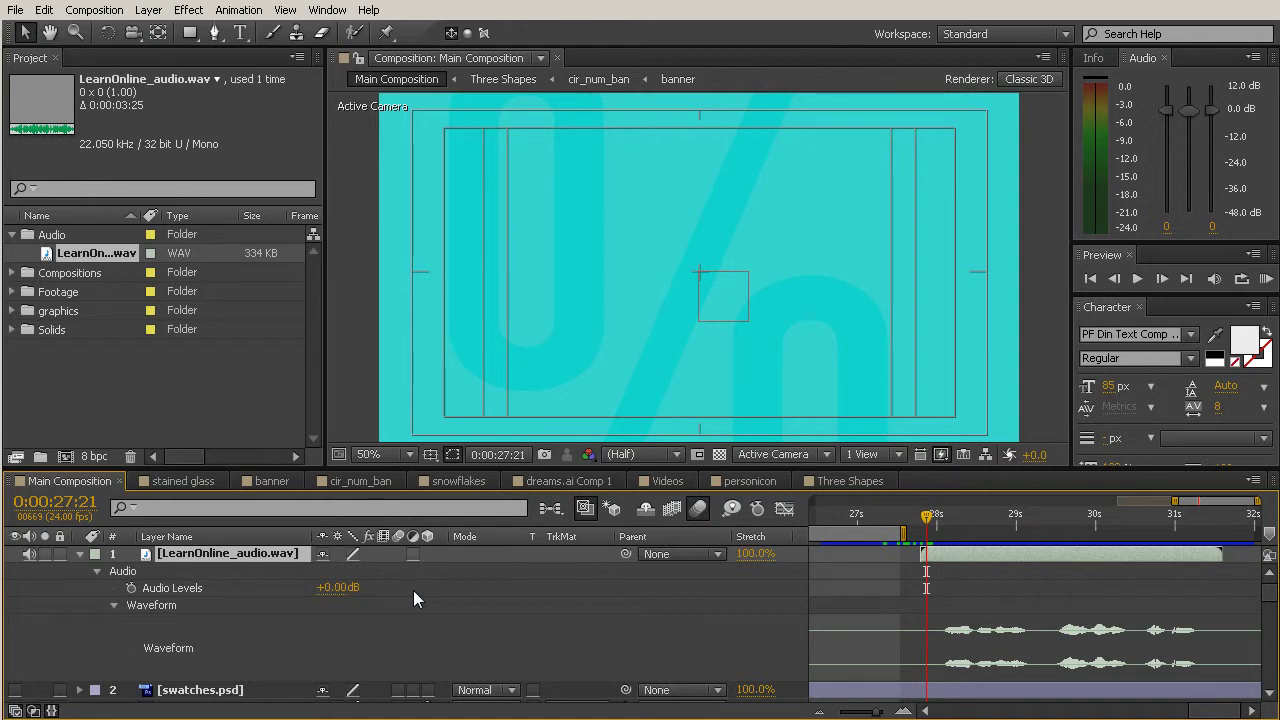
- Play and scrub the composition over the audio layer to 0:00:28:10, and bring the Audio panel into focus
key(space)
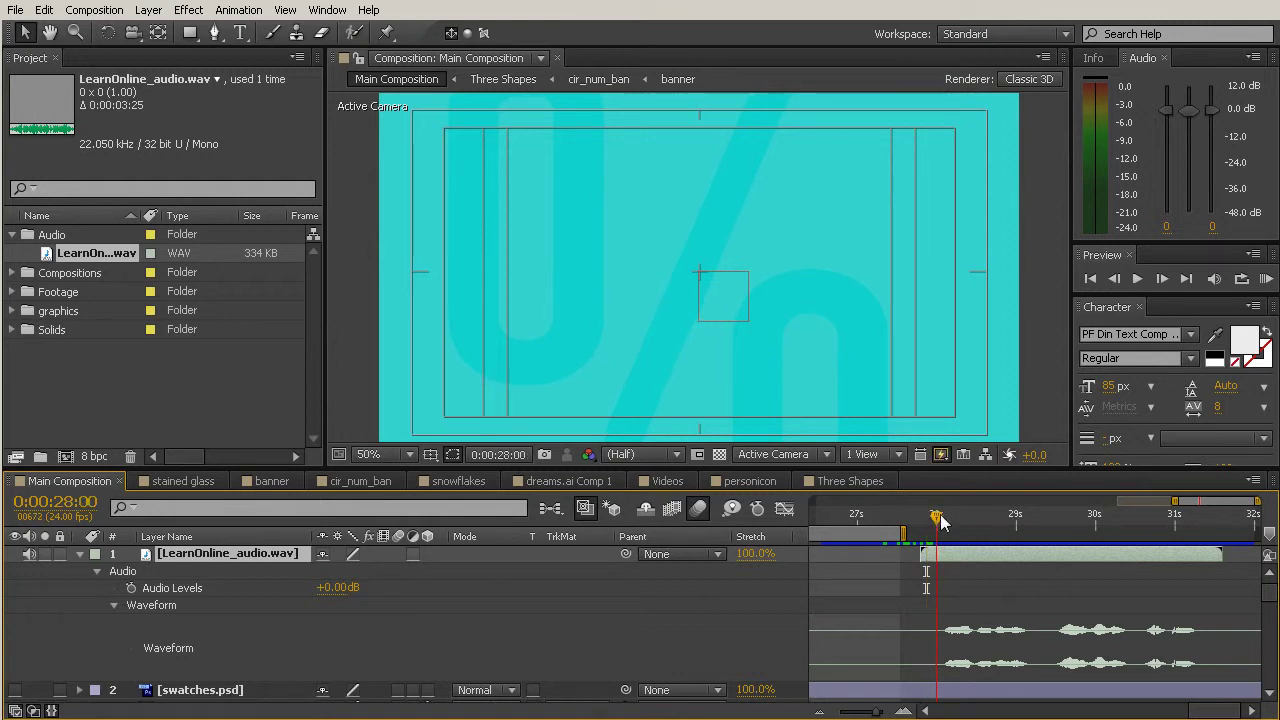
drag(1137, 563, 967, 599)
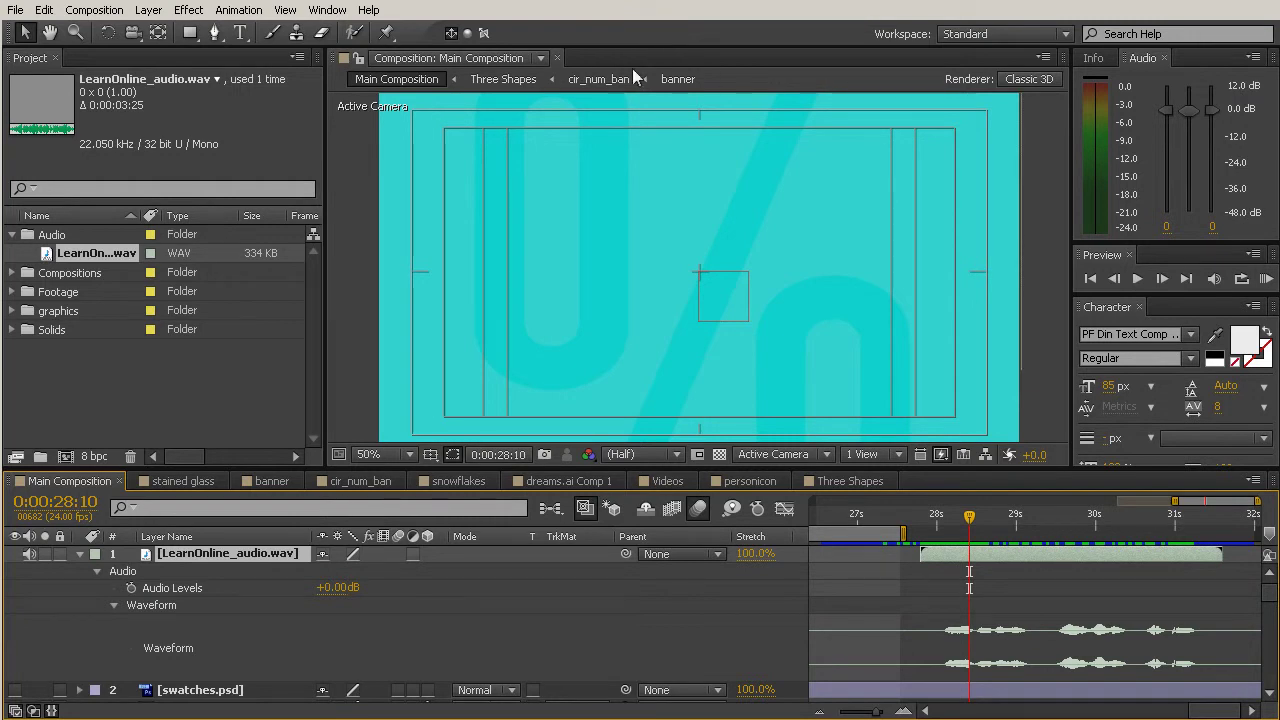
click(327, 10)
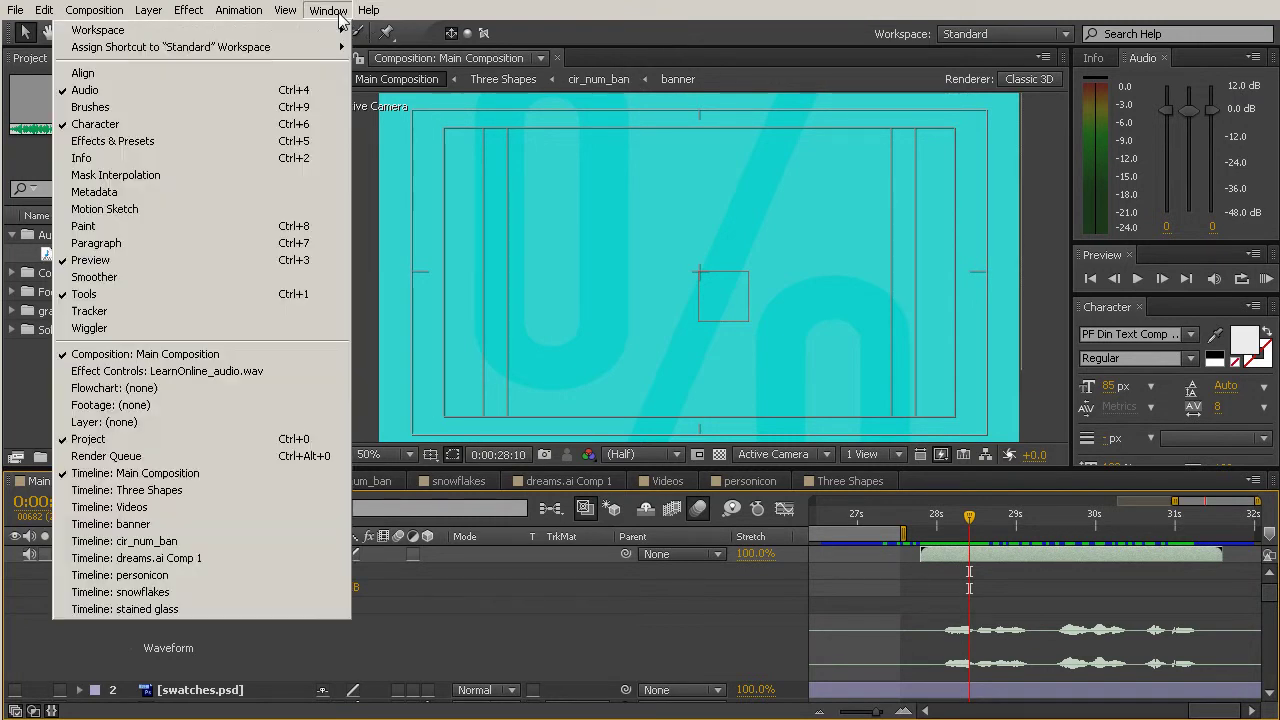
click(80, 95)
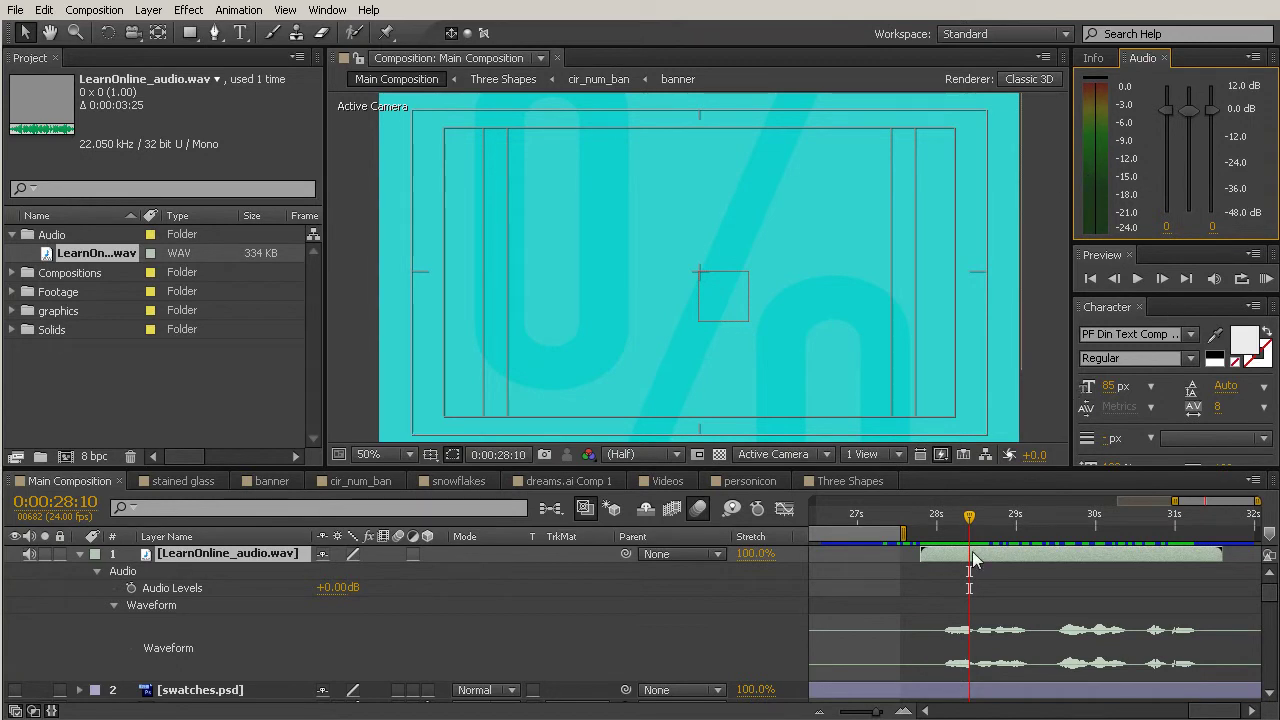
- Set the work area from about 0:00:27:12 to the end of the composition so it spans the audio, and RAM preview it
drag(903, 530, 1258, 530)
drag(816, 538, 897, 550)
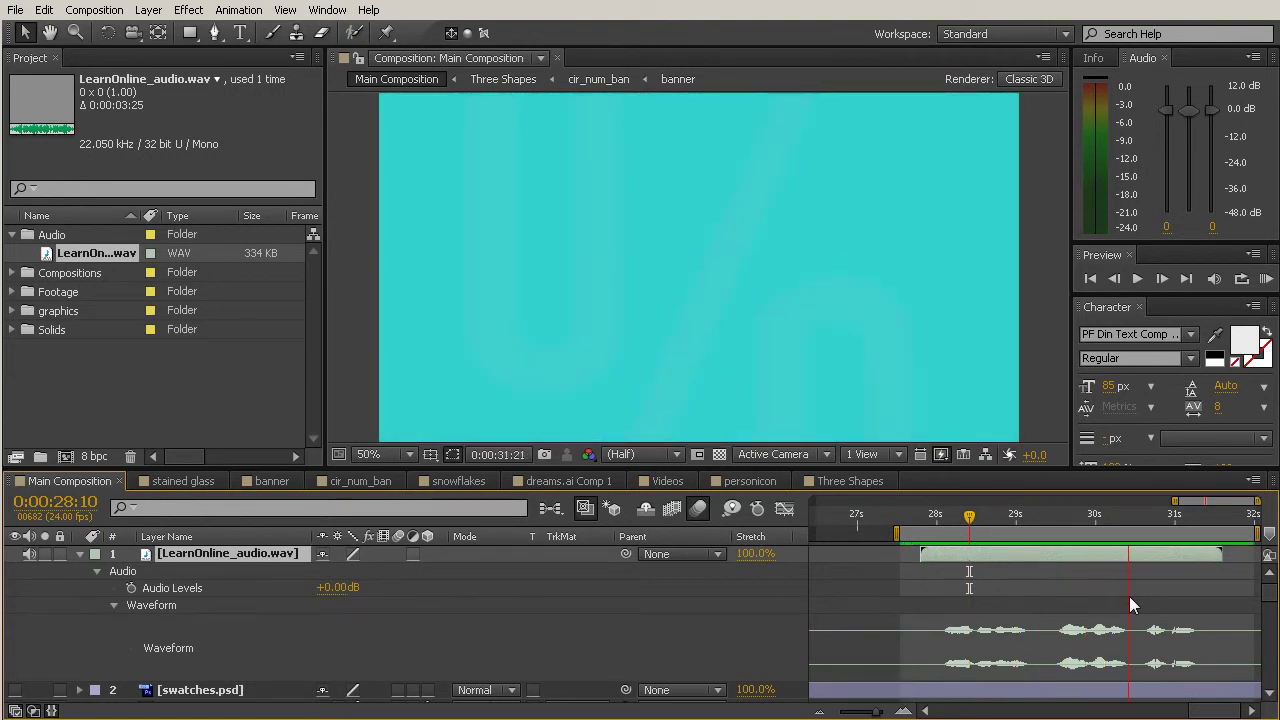
key(space)
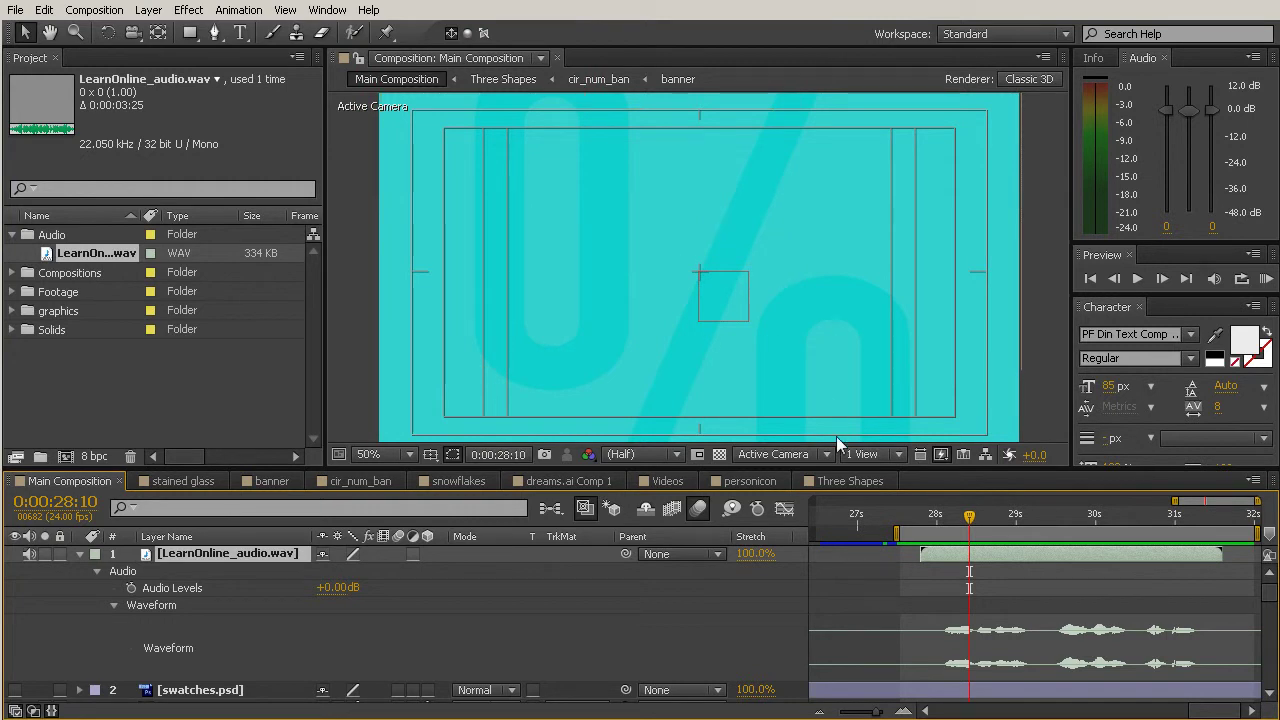
- Play the preview of the audio section from 0:00:27:23
click(933, 515)
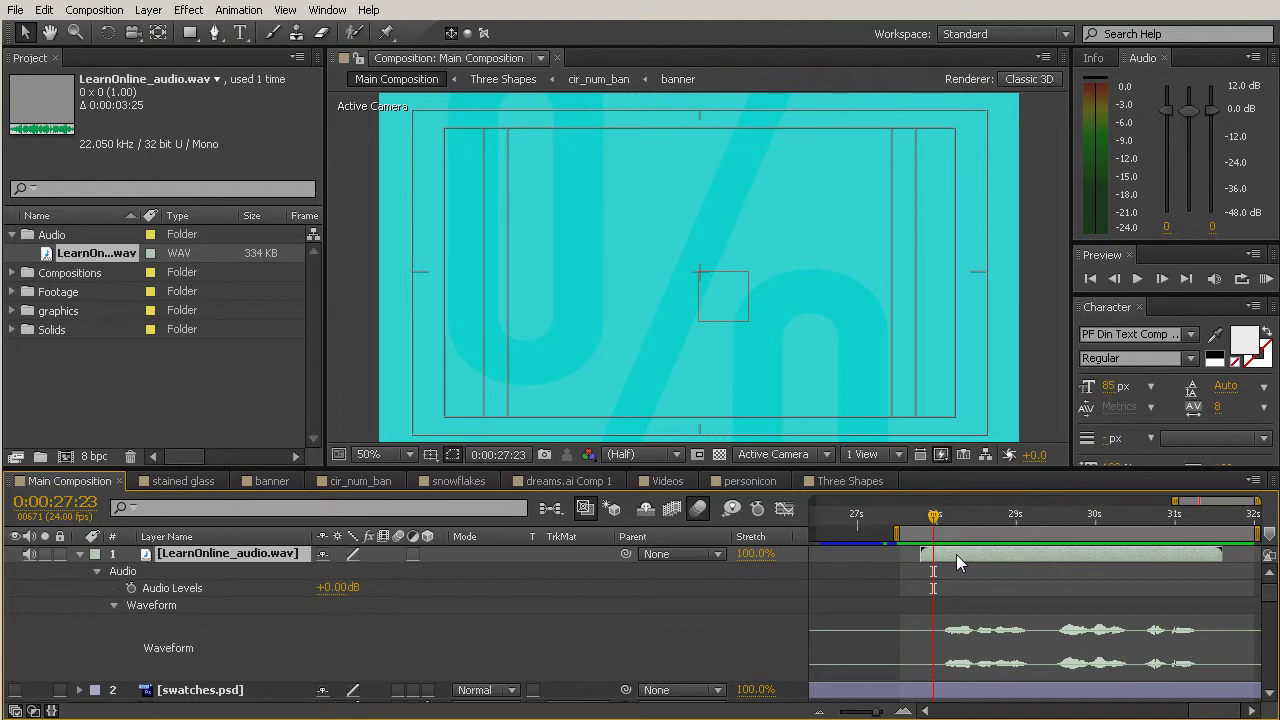
key(space)
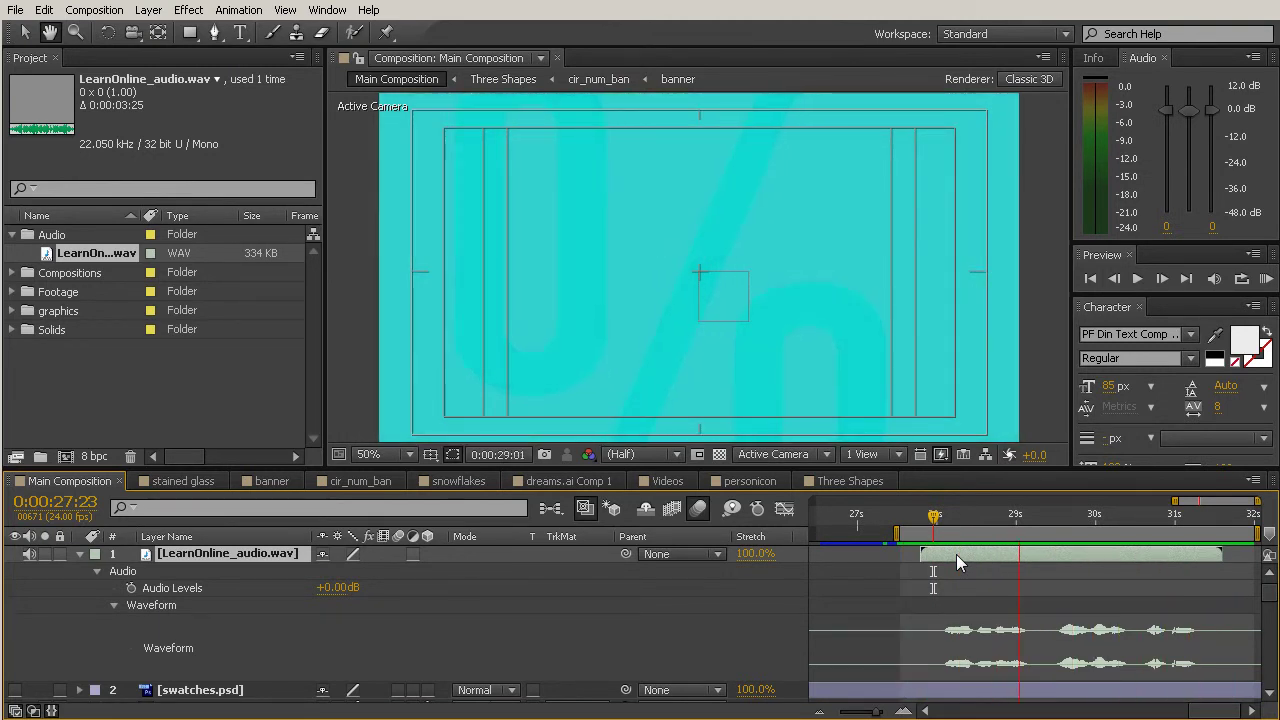
key(space)
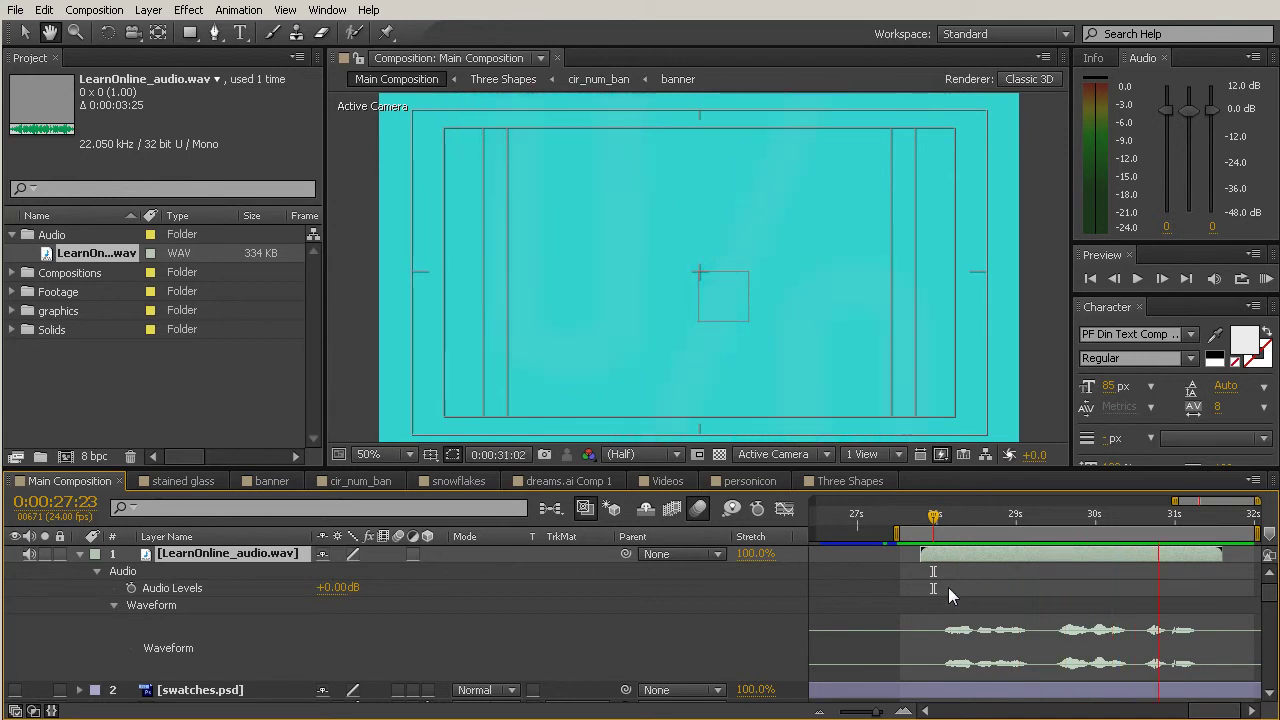
- Move back to the audio layer's start at 0:00:27:21 and preview only the sound
click(932, 530)
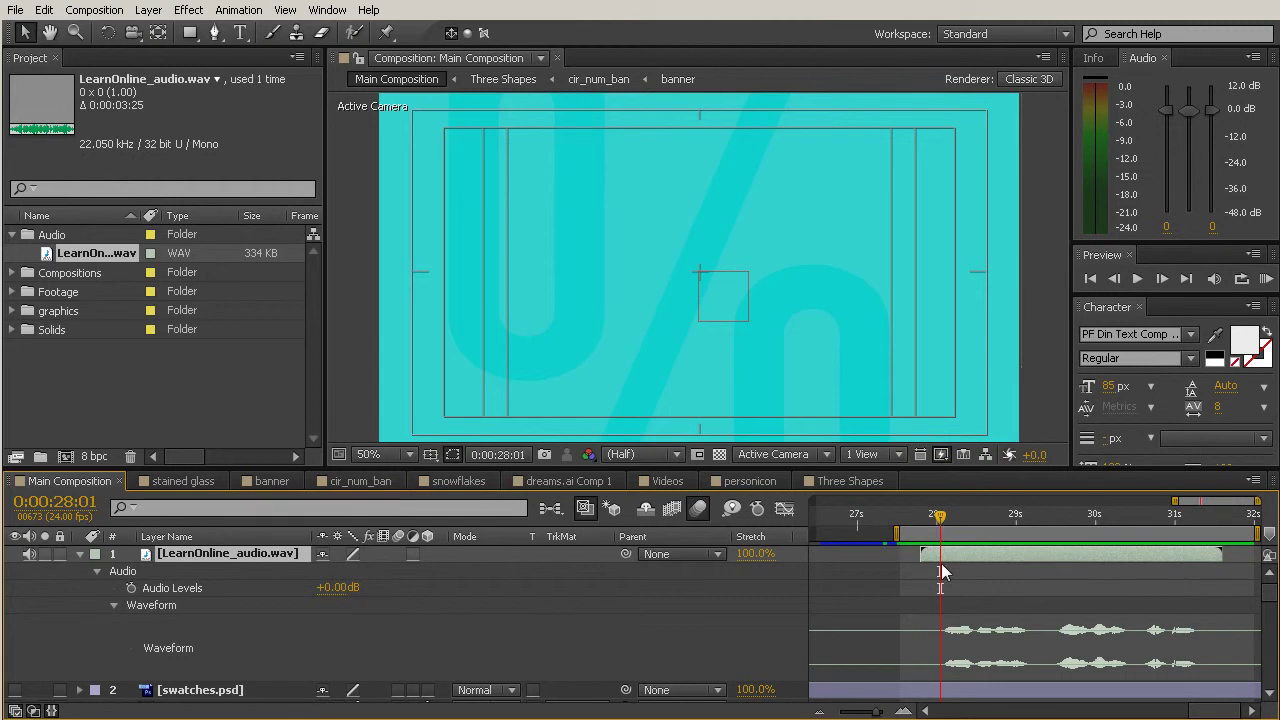
key(Page_Up)
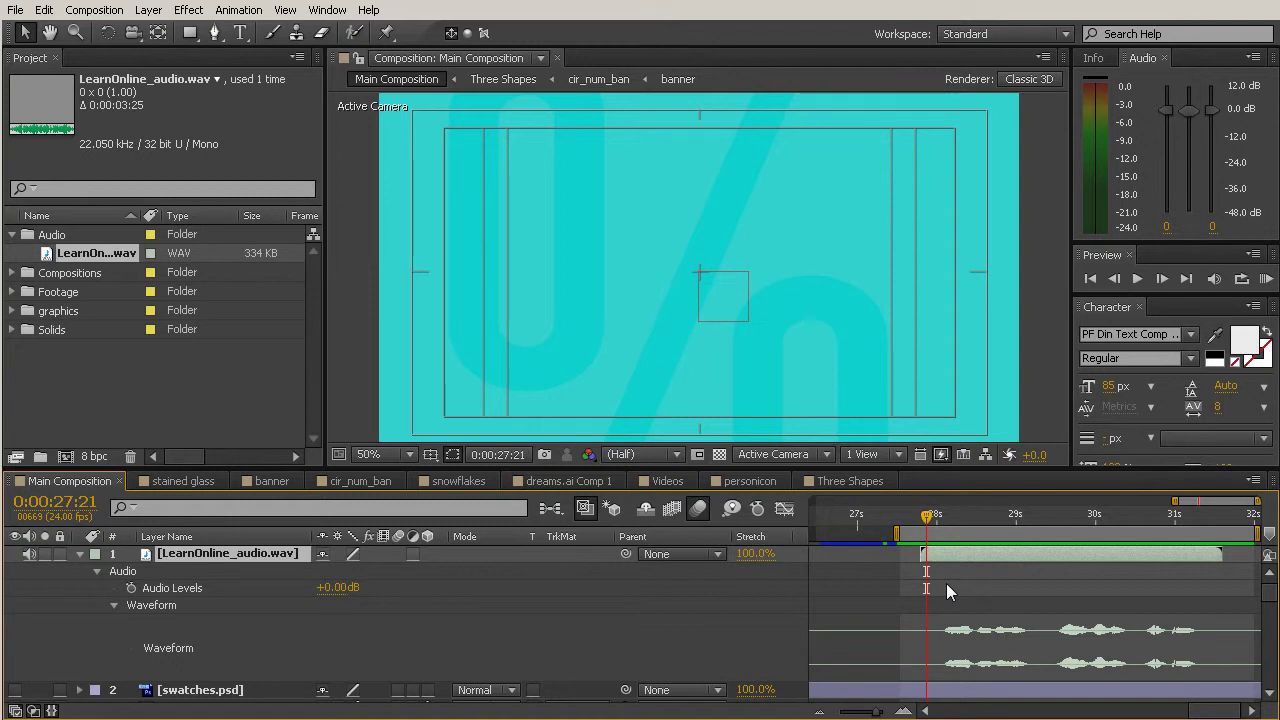
key(KP_Decimal)
- Scrub the speech to locate the gap before the second phrase, and preview only the sound from 0:00:29:08
drag(929, 516, 924, 627)
click(940, 518)
drag(920, 512, 1058, 561)
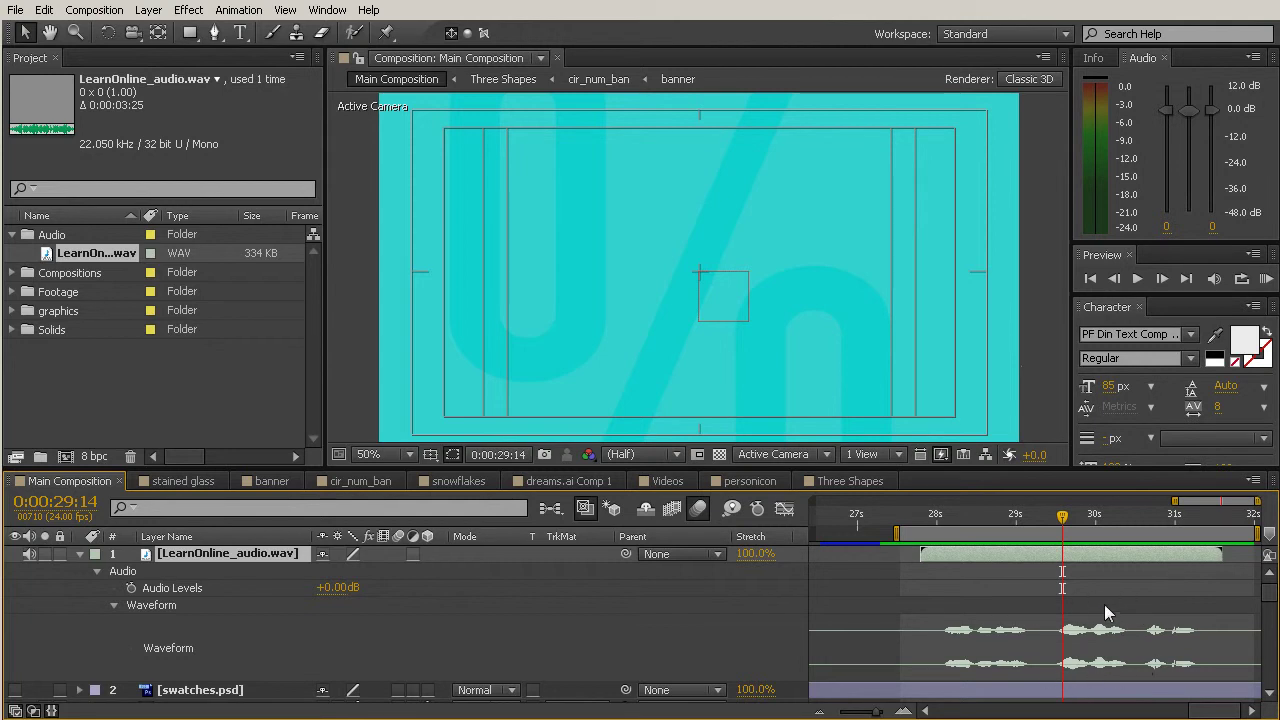
drag(1066, 530, 1043, 569)
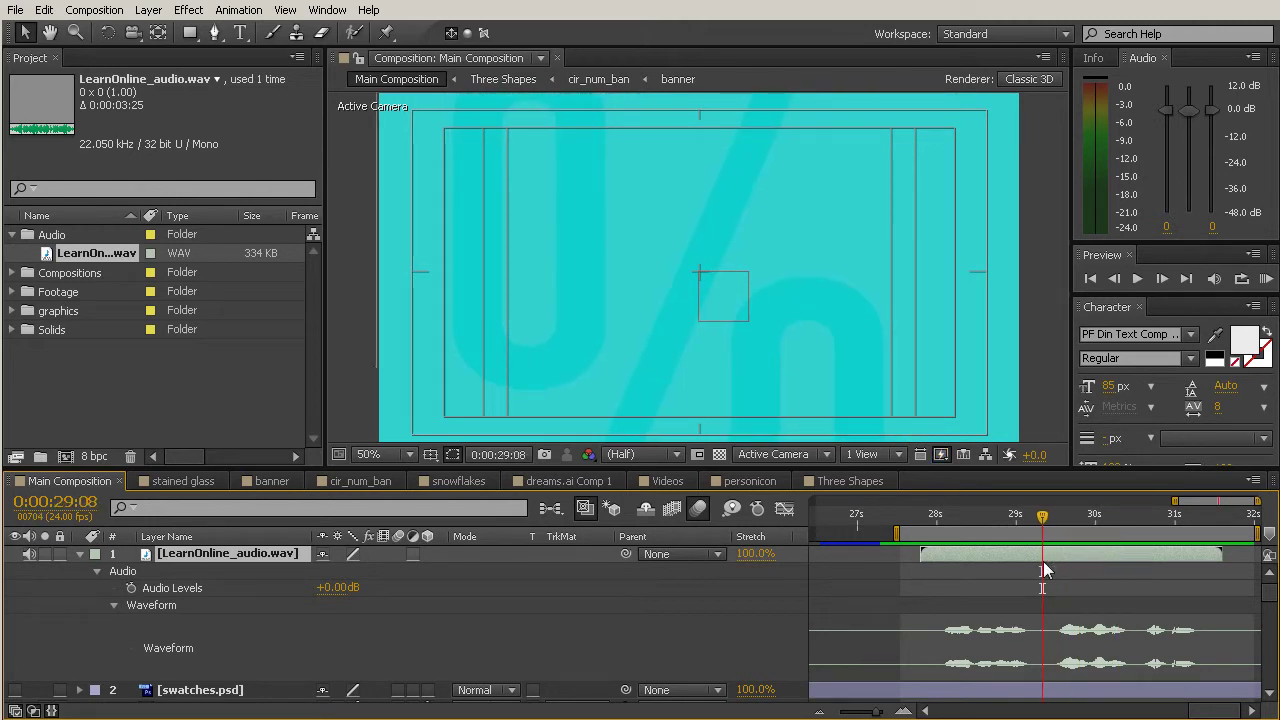
key(KP_Decimal)
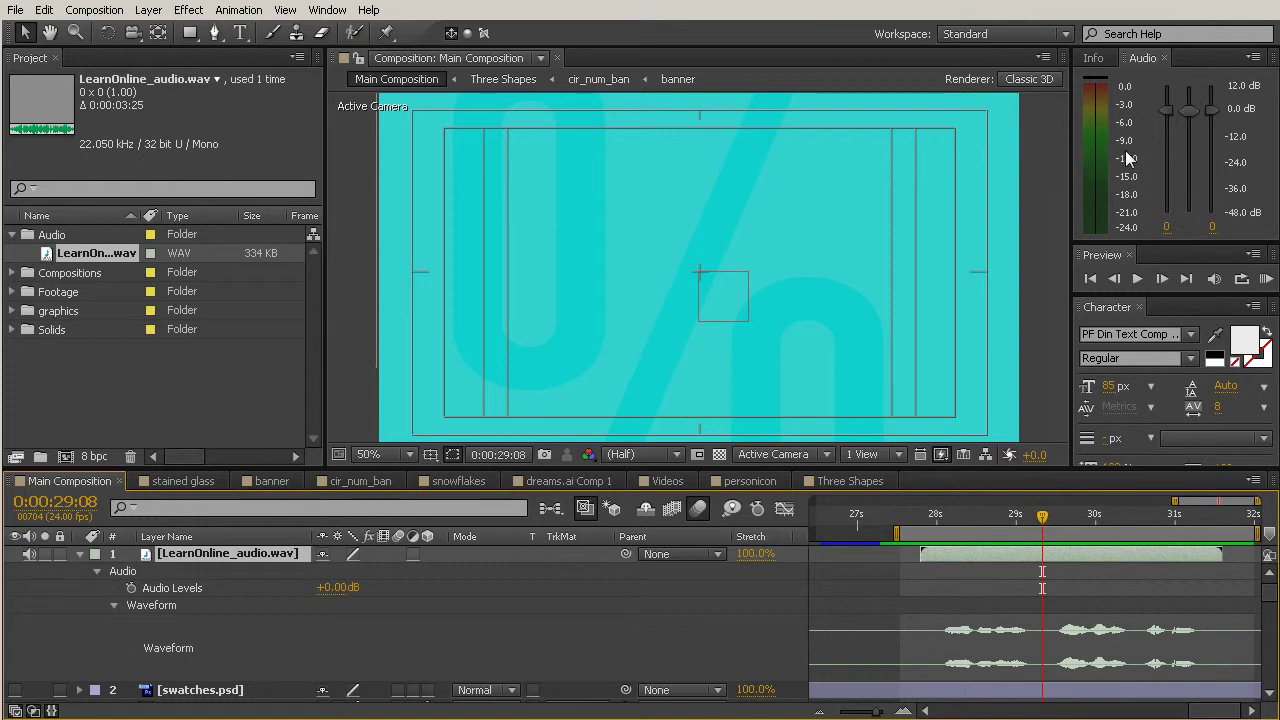
- Start keyframing the audio layer's Audio Levels at 0:00:29:12 and add a keyframe of +6 dB at 0:00:29:05
drag(1042, 517, 1055, 520)
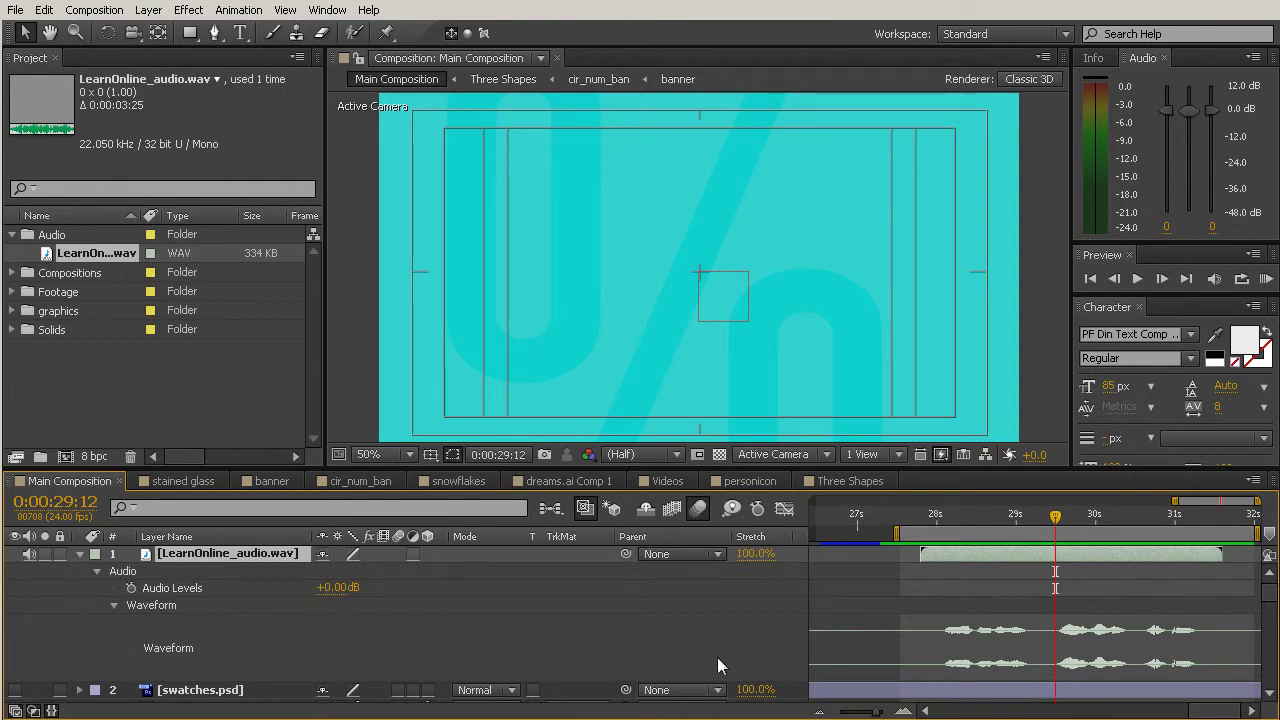
click(131, 589)
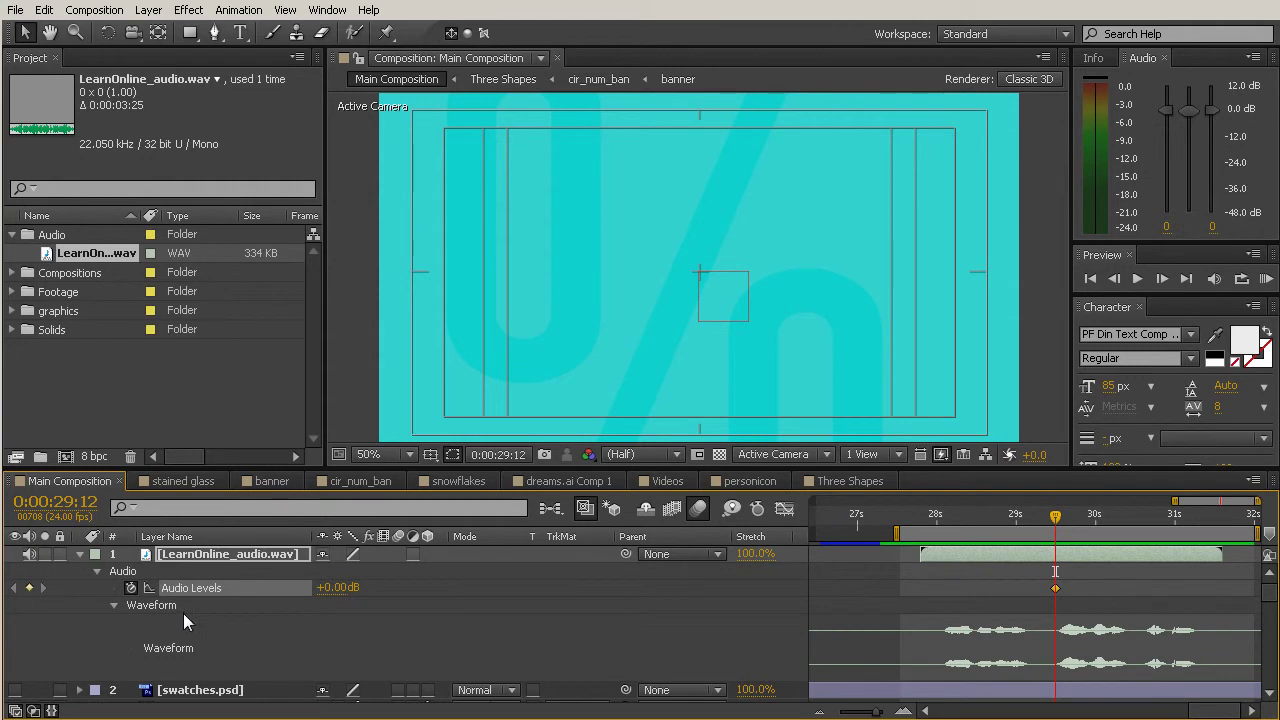
click(1051, 519)
mouse_move(1051, 522)
mouse_down()
mouse_move(1016, 522)
mouse_move(1035, 520)
mouse_up()
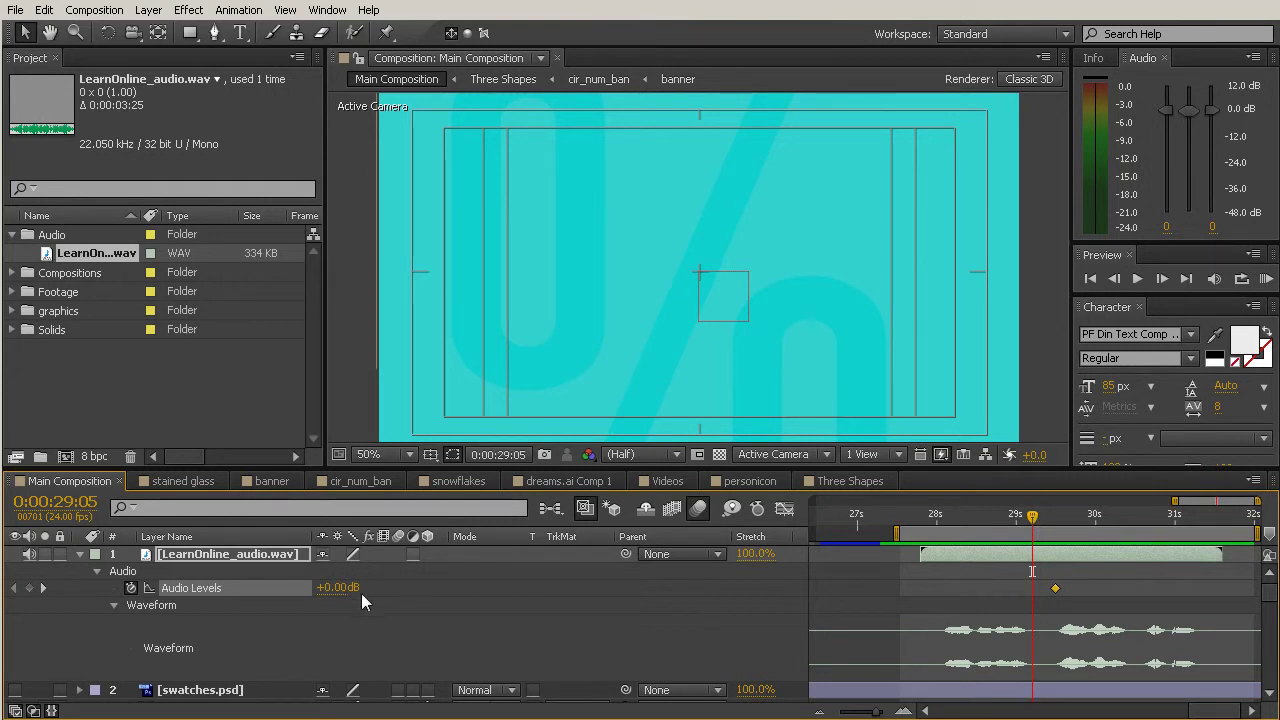
drag(340, 587, 373, 603)
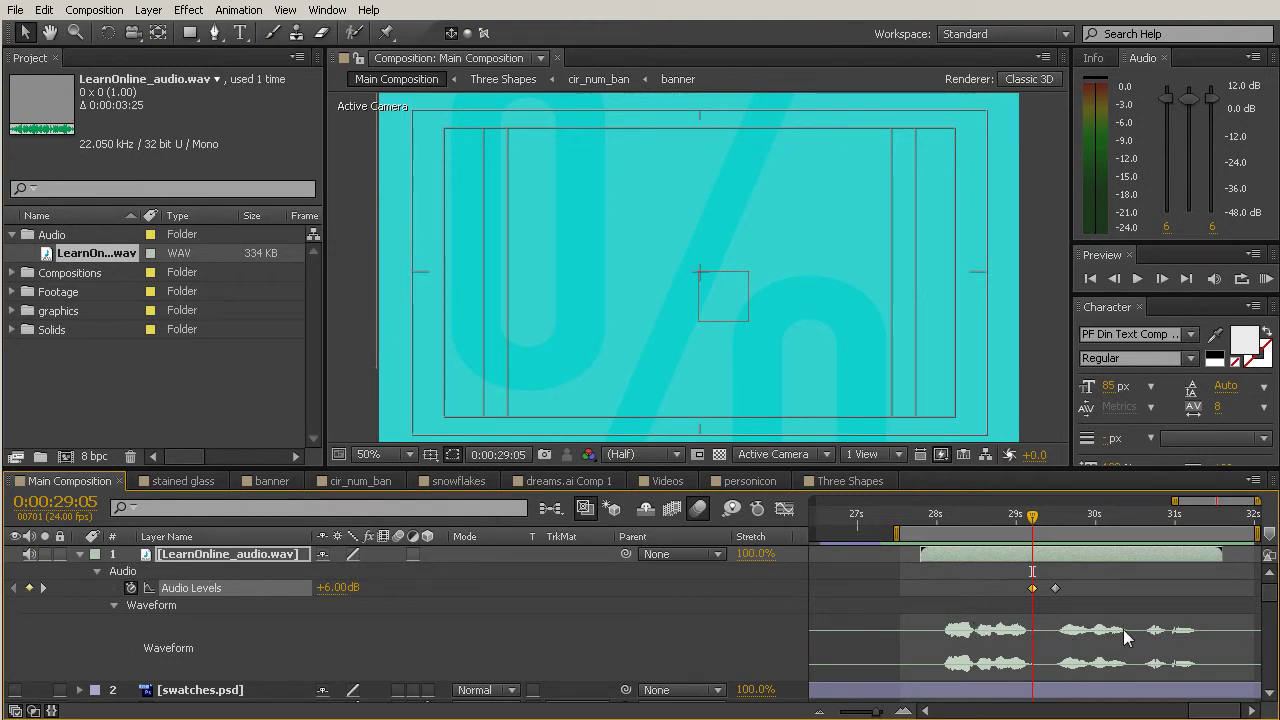
- Scrub the speech from 0:00:27:21 into the span between the two Audio Levels keyframes, ending at 0:00:29:07
click(928, 515)
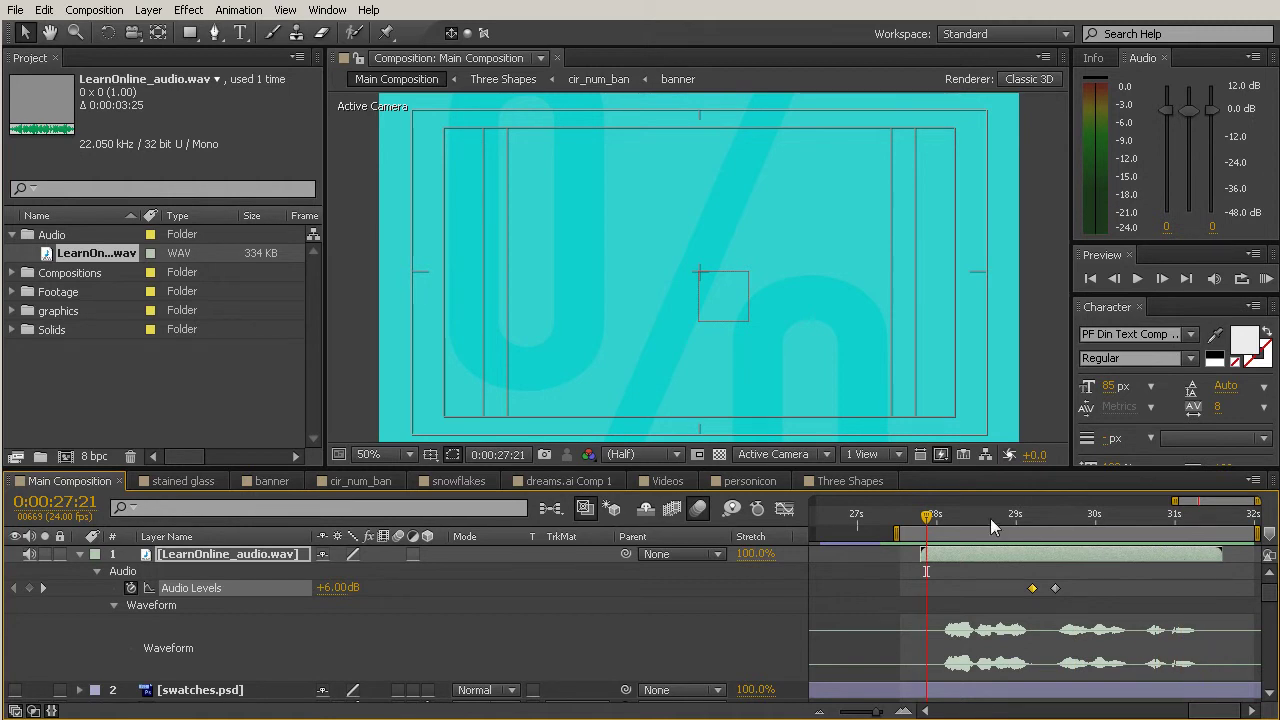
click(961, 522)
drag(963, 535, 1043, 630)
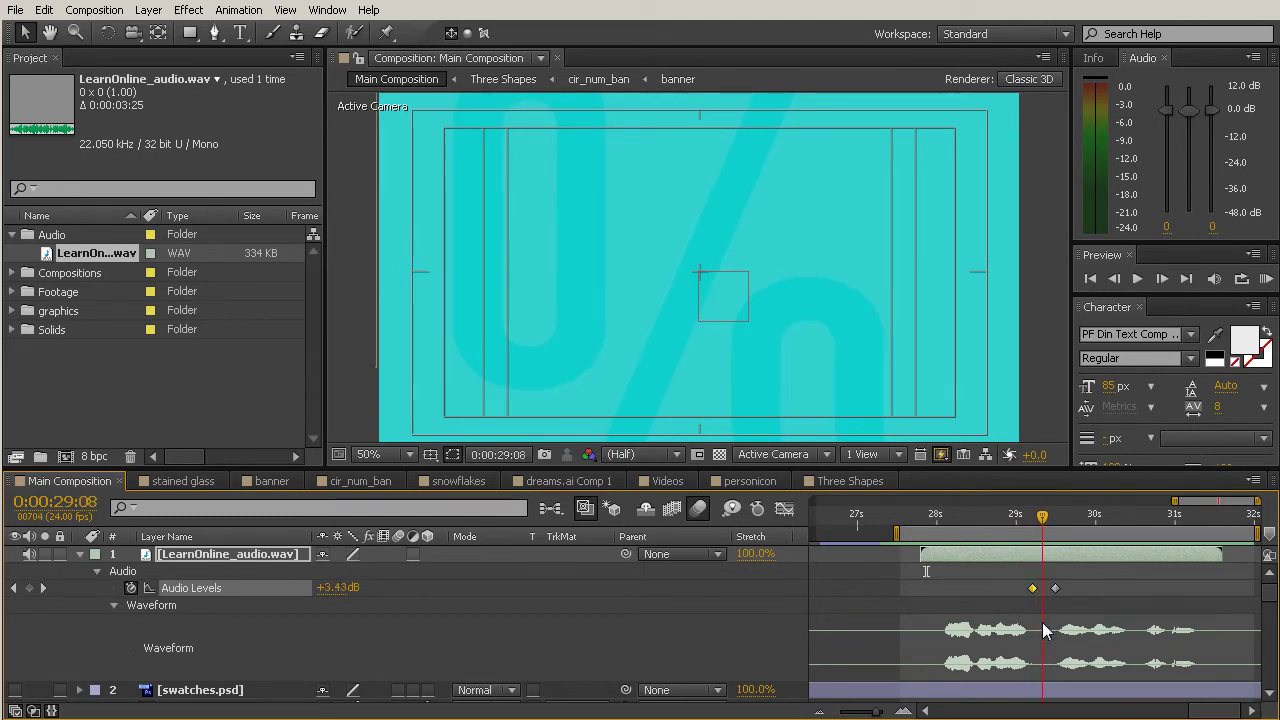
key(Page_Up)
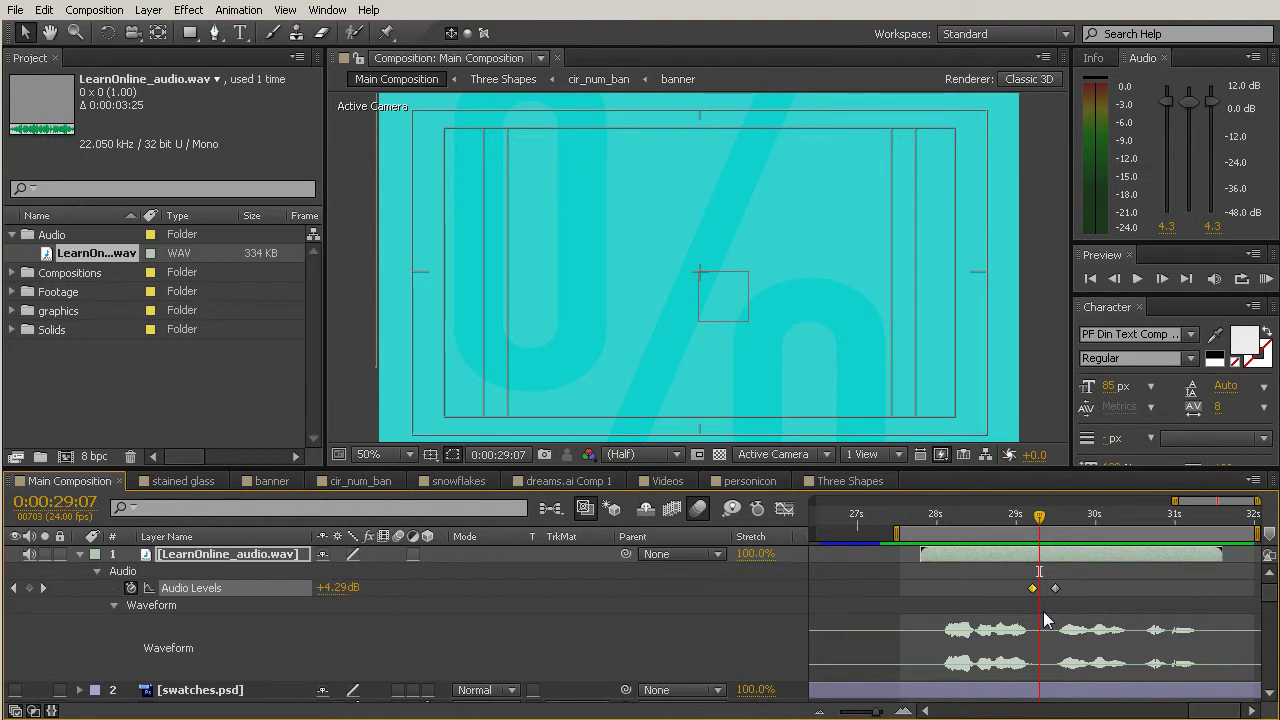
- Set the Audio Levels keyframe at 0:00:29:05 to +3 dB
drag(1040, 517, 1032, 517)
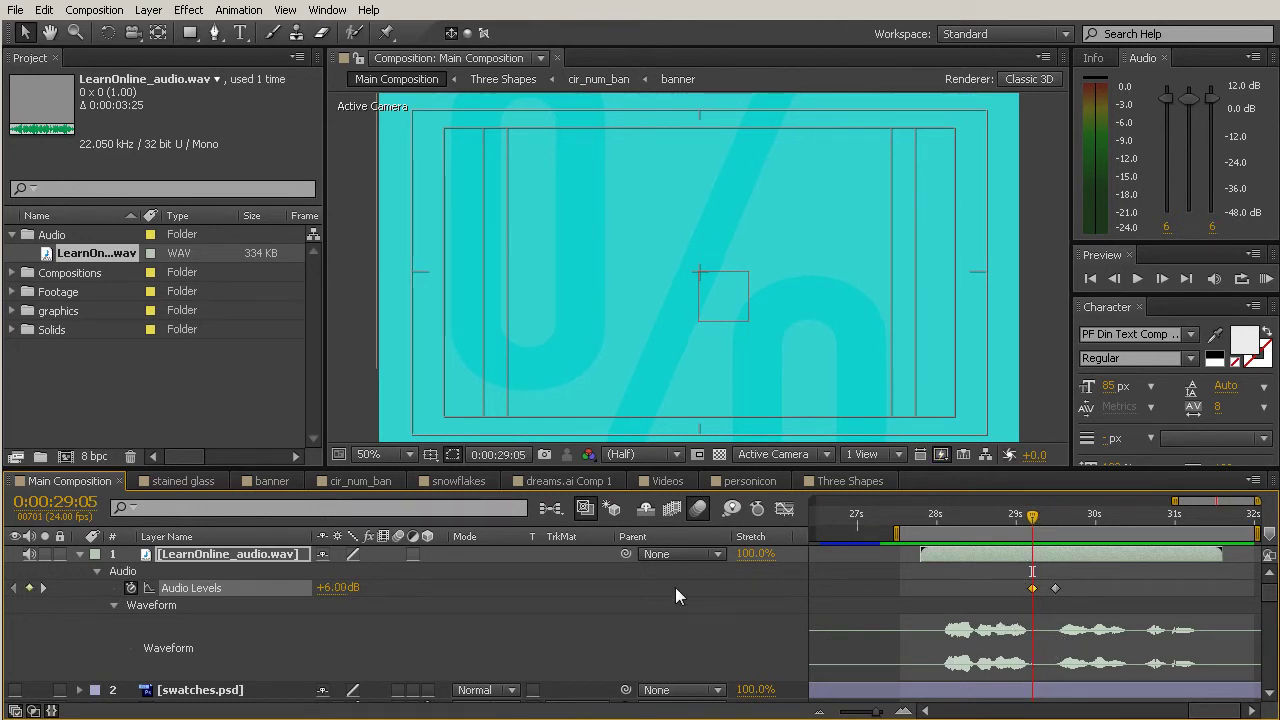
click(340, 587)
text(3)
click(438, 619)
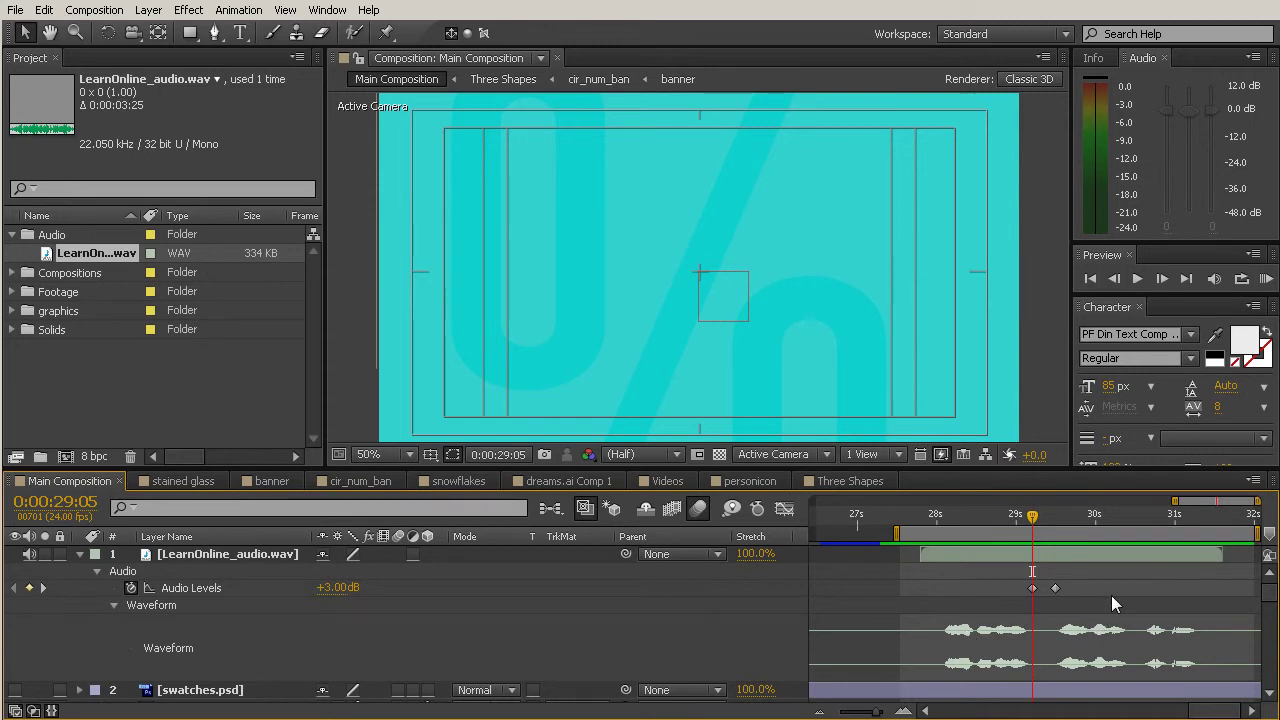
- Return the current time to 0:00:27:22, near the beginning of the audio layer
click(940, 516)
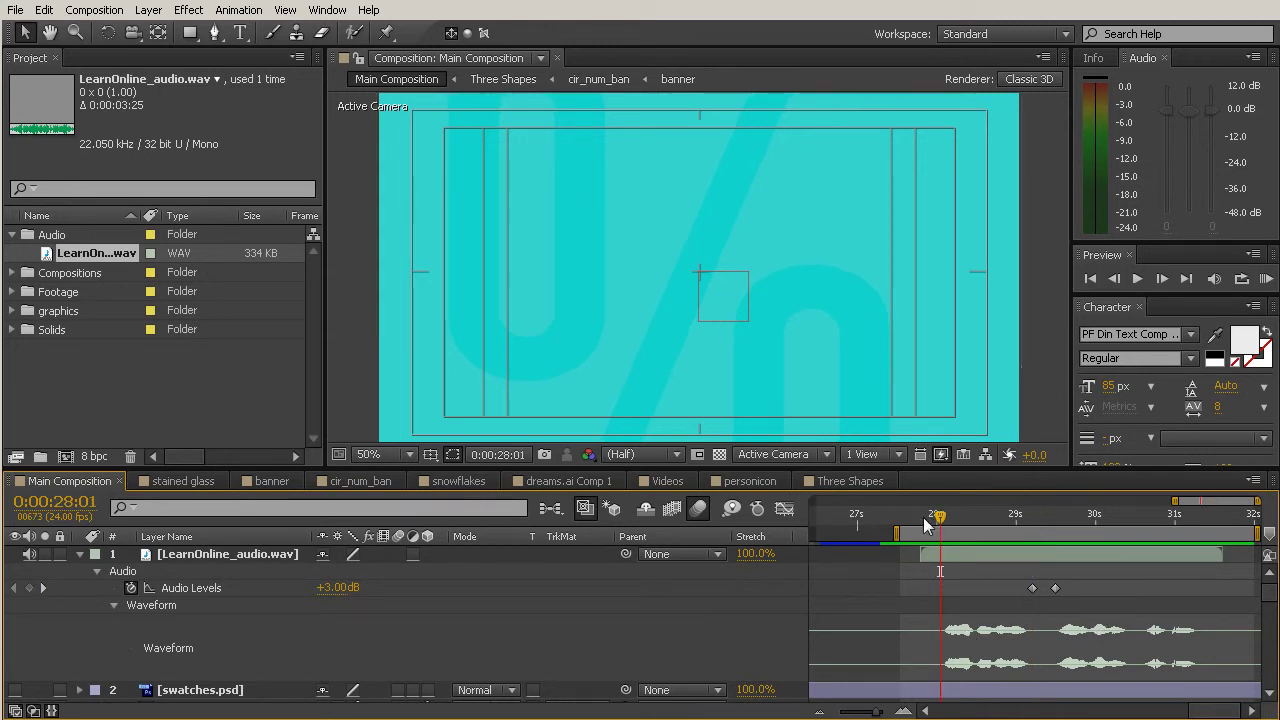
key(Page_Up)
key(Page_Up)
key(Page_Up)
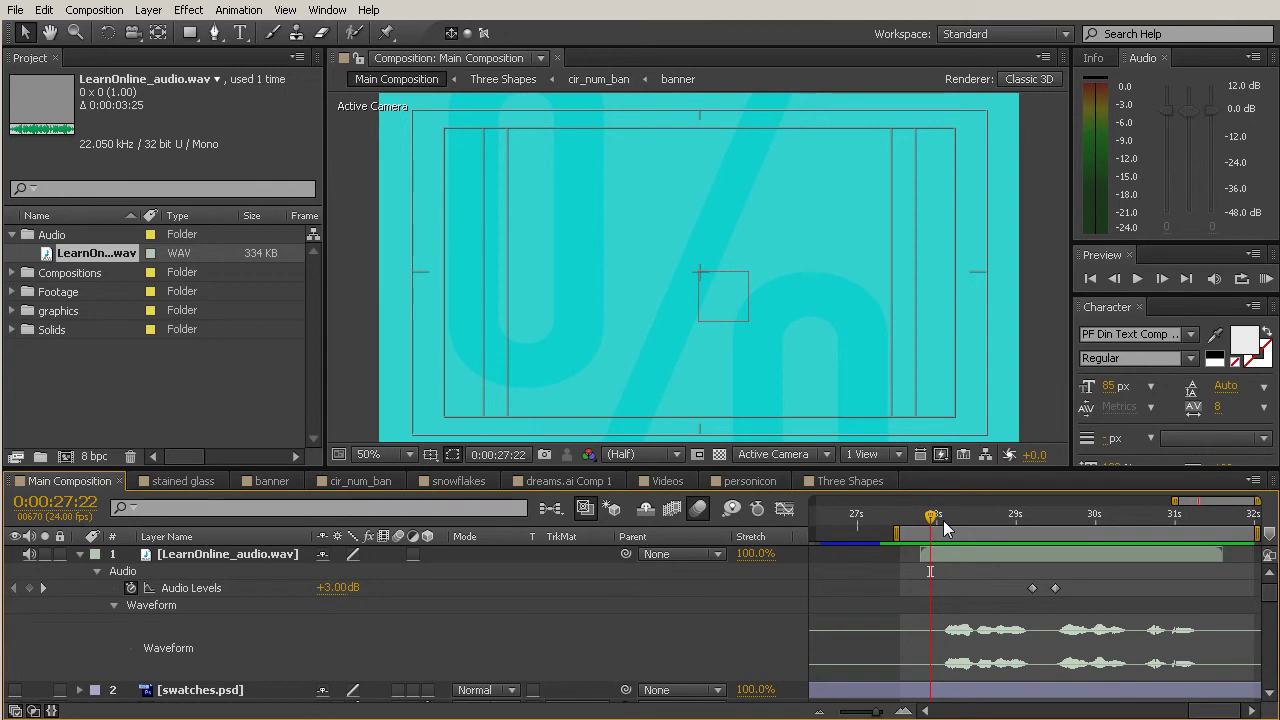